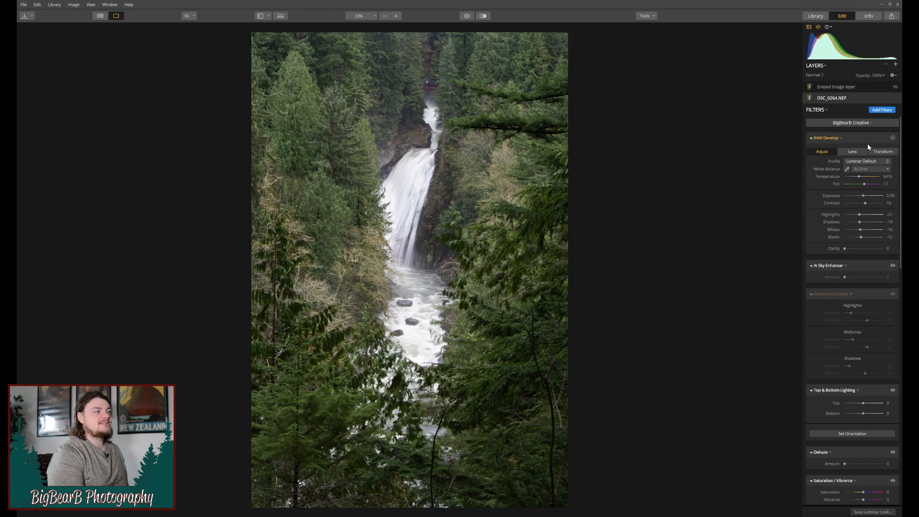
- Compare the developed waterfall photo with its original version by switching the before view on and off
left_click(466, 17)
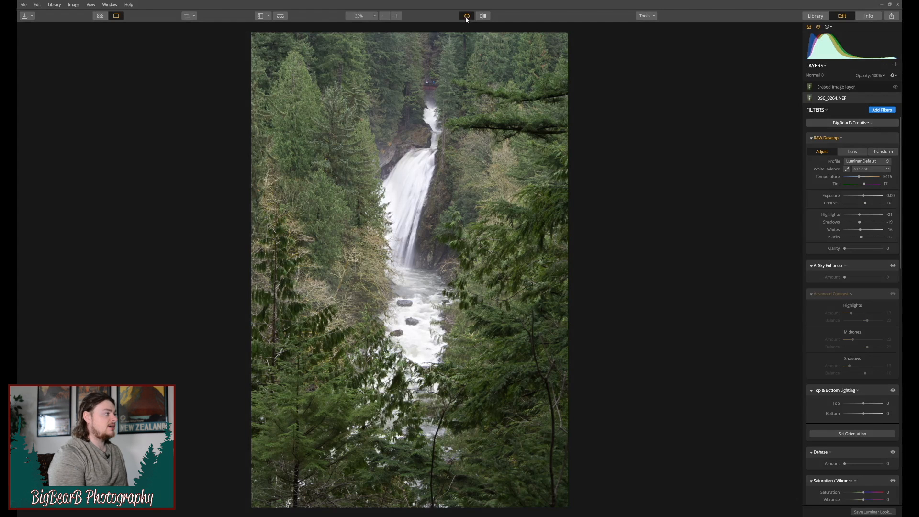
left_click(466, 17)
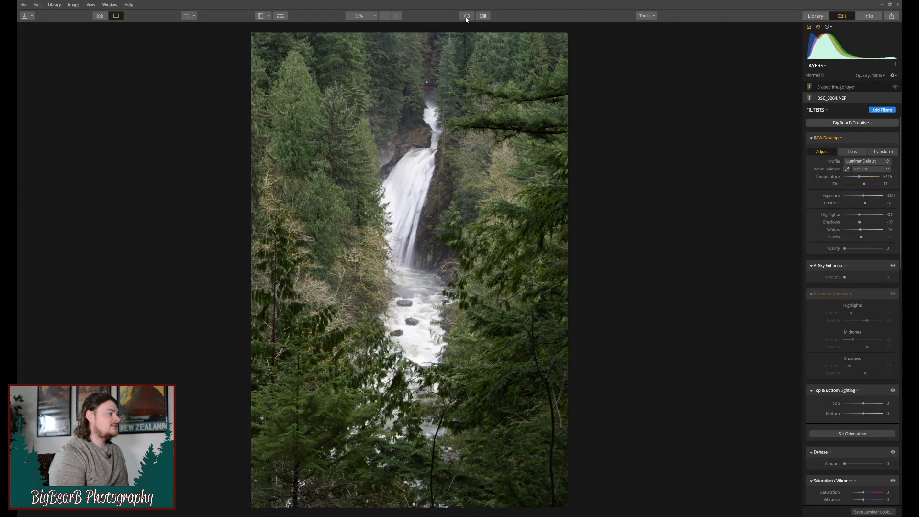
left_click(466, 17)
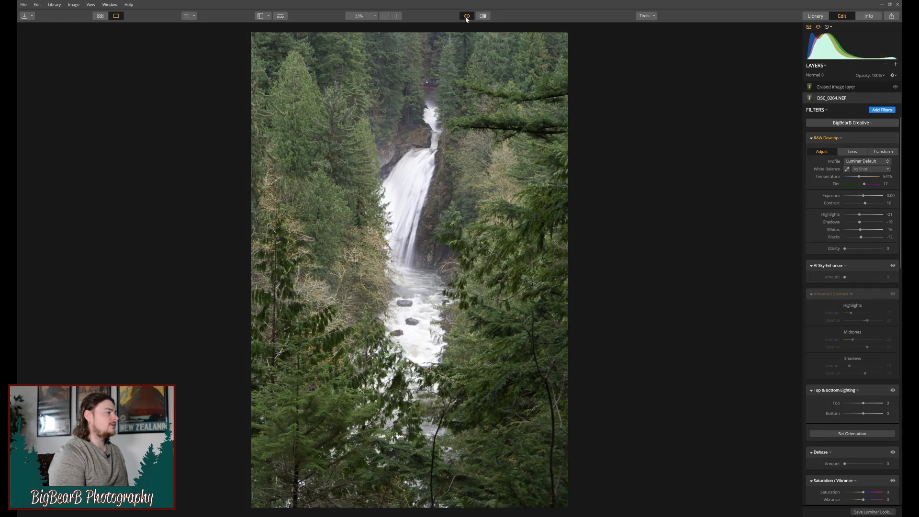
left_click(467, 16)
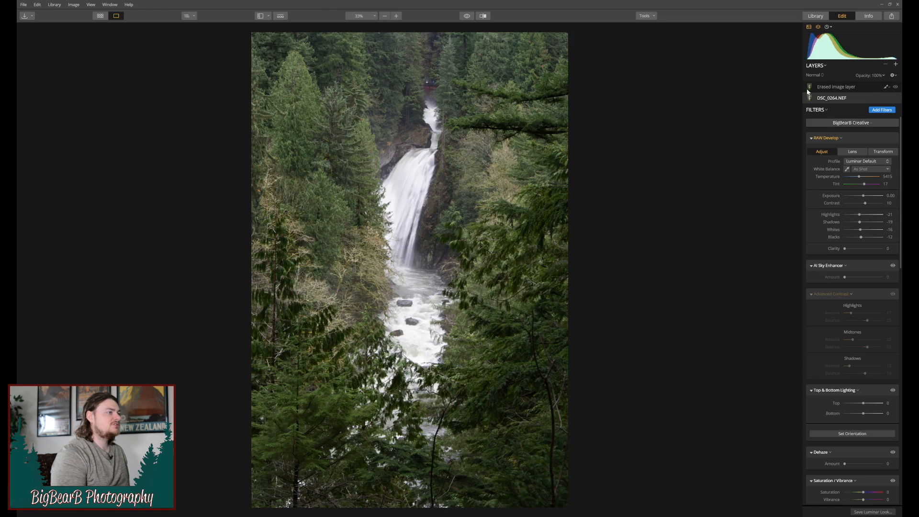
- Show the Erased image layer to preview the finished edit, and hide that layer again
left_click(895, 87)
left_click(895, 88)
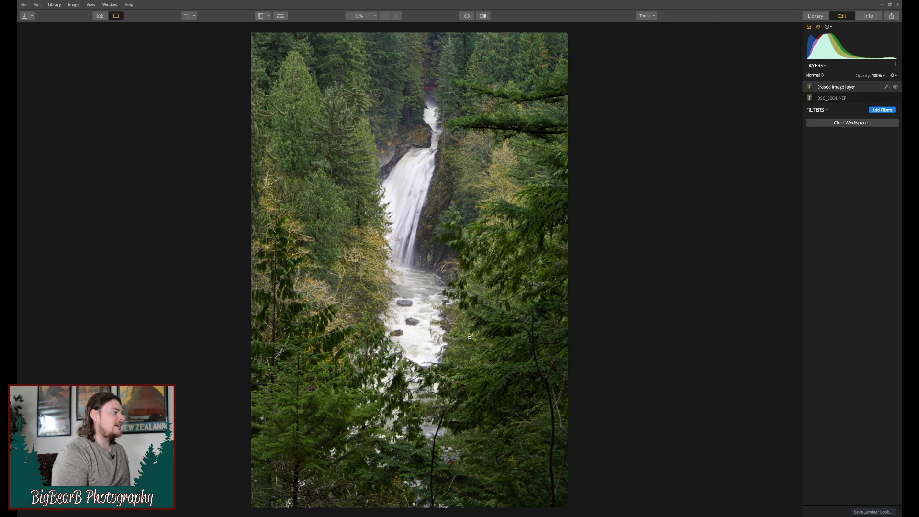
left_click(895, 87)
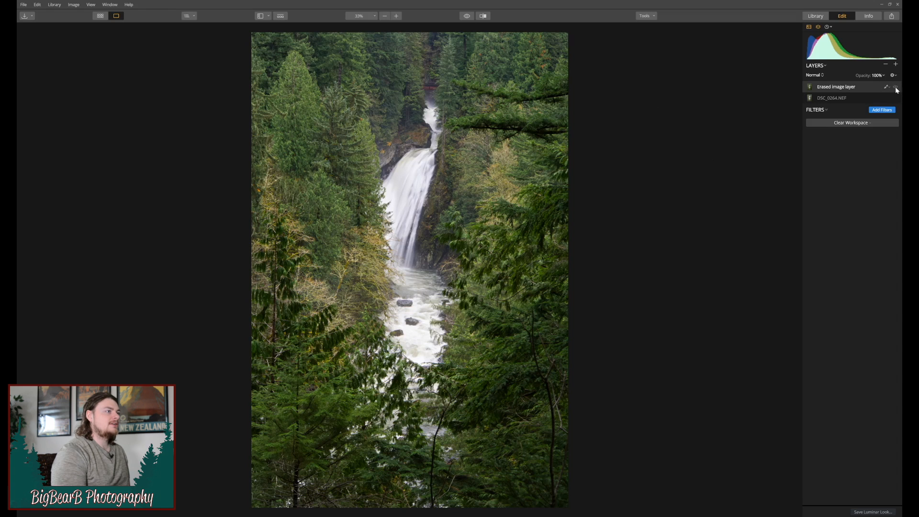
- Select the DSC_0264.NEF layer and compare its RAW Develop adjustments with the original photo
left_click(852, 98)
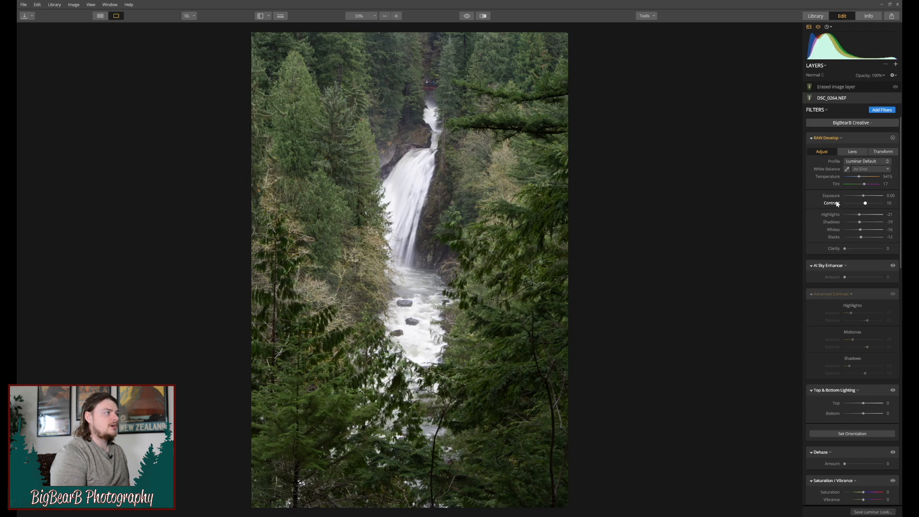
left_click(466, 17)
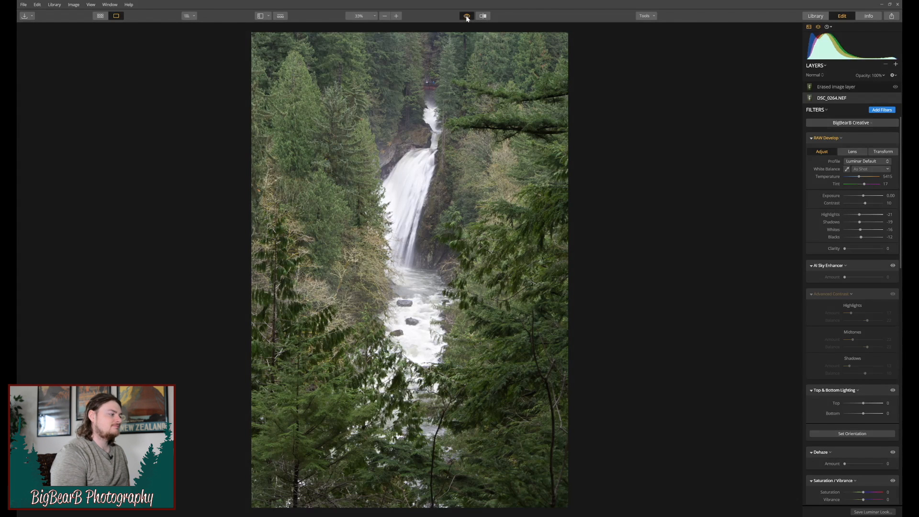
left_click(467, 17)
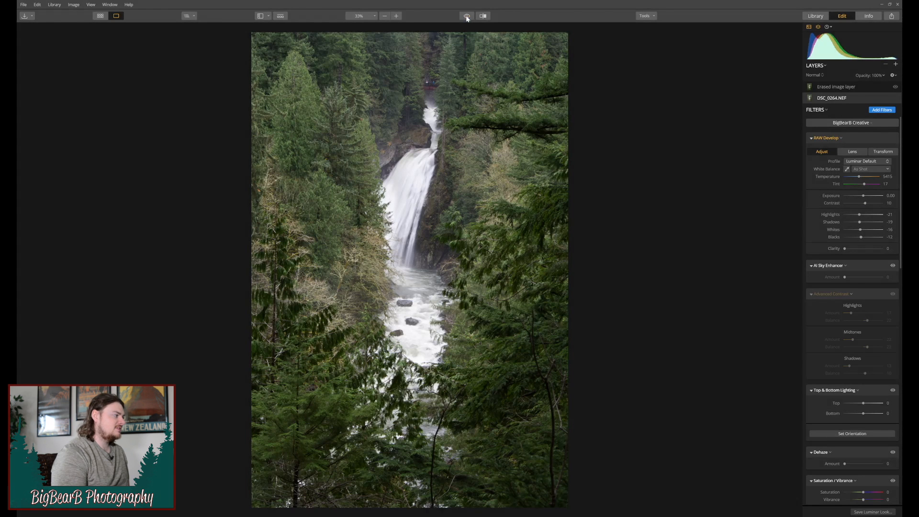
- Enable the Advanced Contrast filter on the DSC_0264.NEF layer, checking the photo with and without it
scroll(840, 214, "down", 2)
scroll(837, 224, "down", 1)
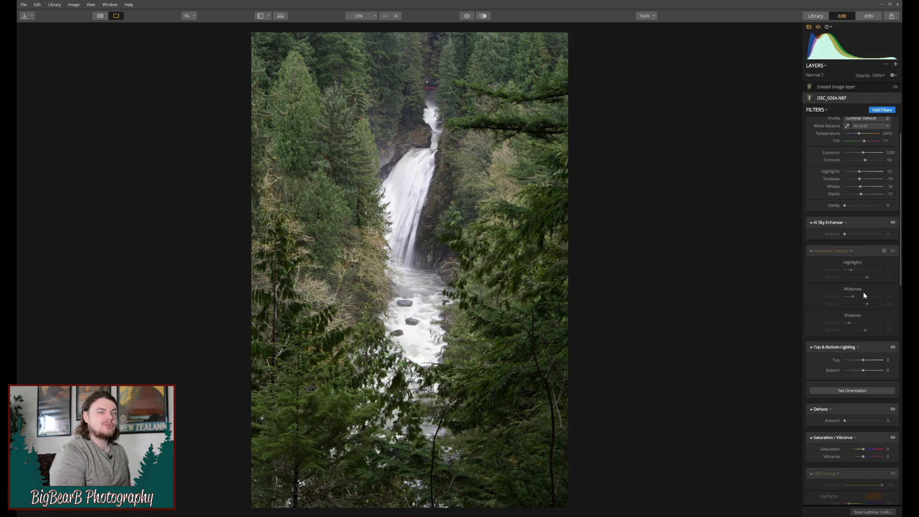
left_click(892, 250)
left_click(893, 250)
left_click(892, 251)
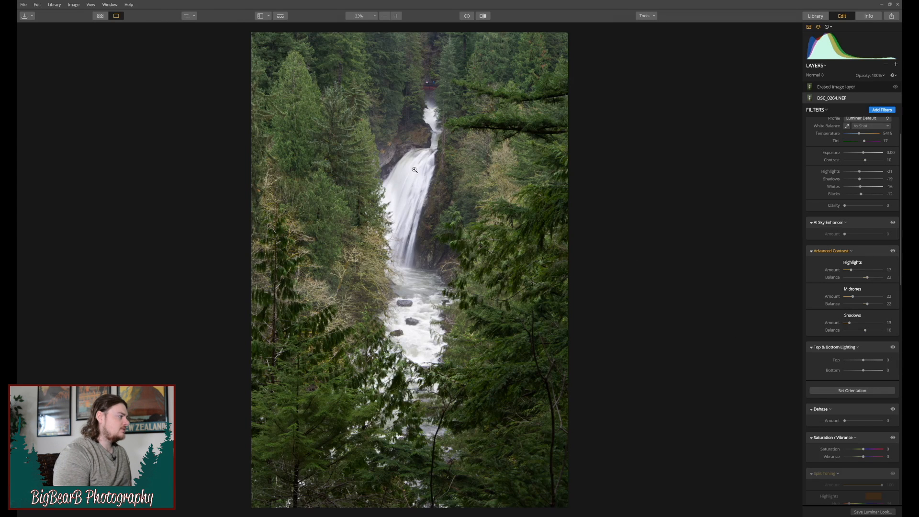
left_click(892, 250)
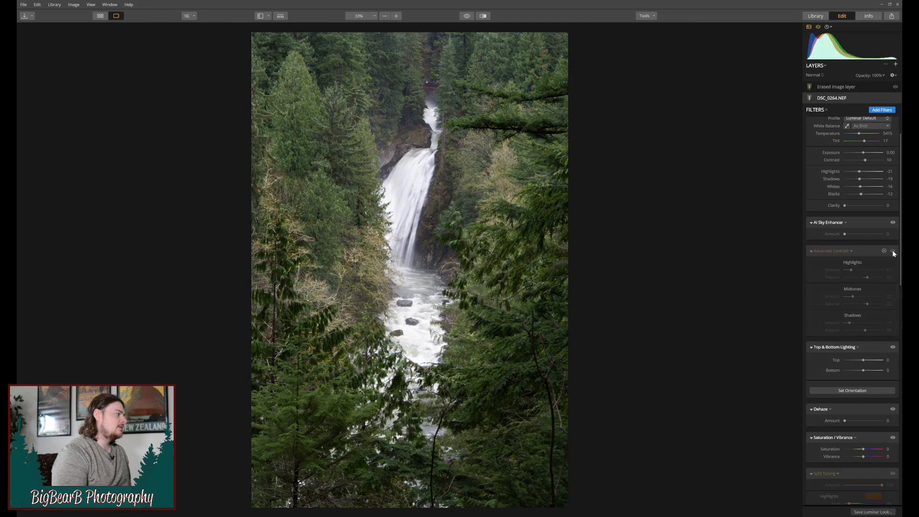
left_click(892, 251)
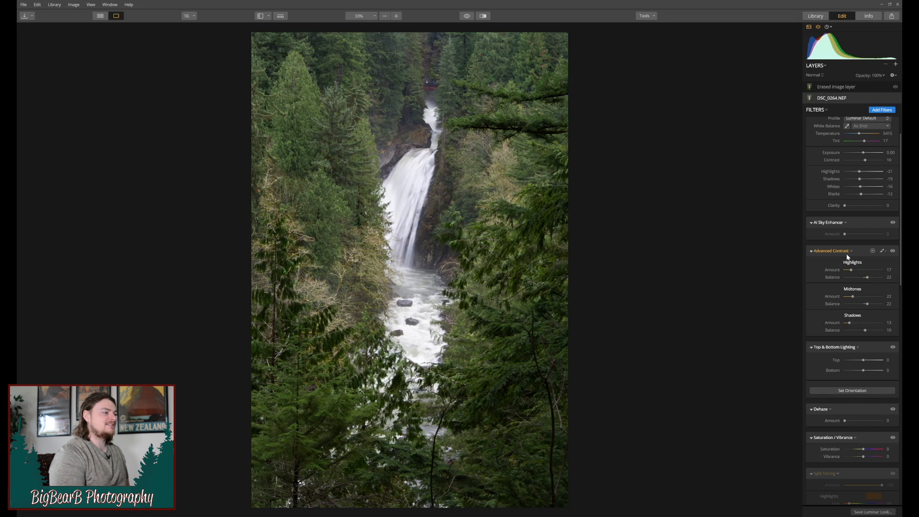
- Enable the Split Toning filter on the waterfall photo, checking the image with and without it
scroll(828, 293, "down", 2)
scroll(829, 295, "down", 1)
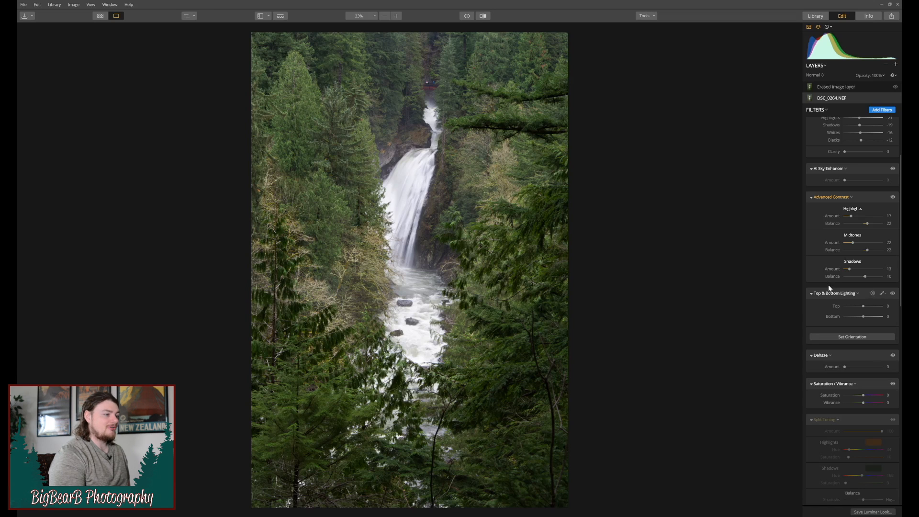
scroll(828, 285, "down", 2)
scroll(829, 287, "down", 2)
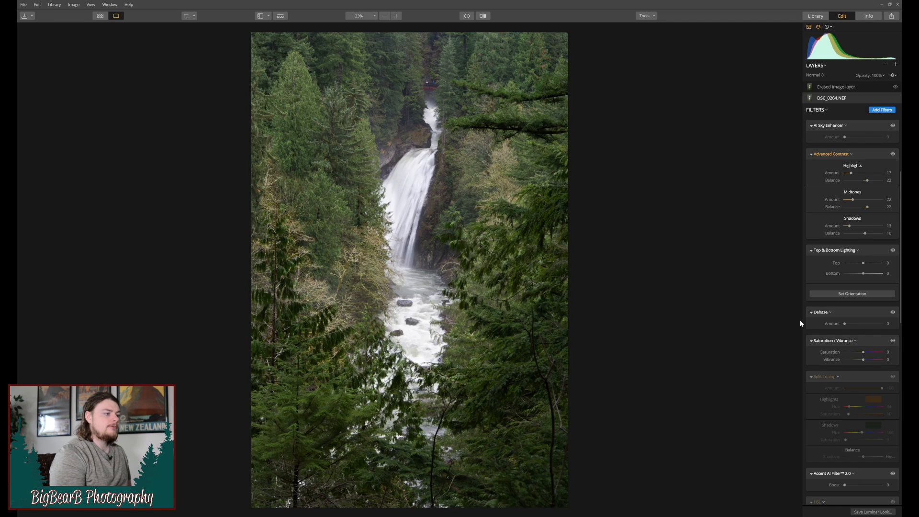
scroll(836, 328, "down", 2)
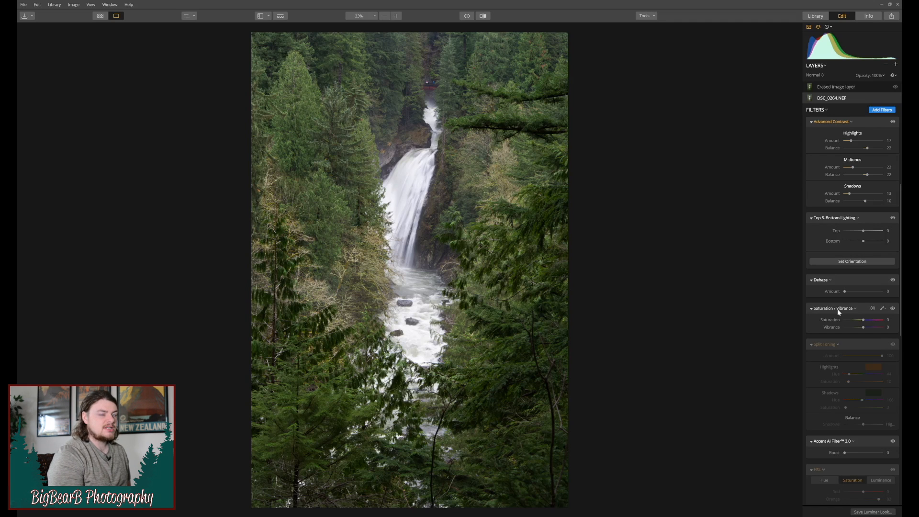
scroll(838, 308, "down", 3)
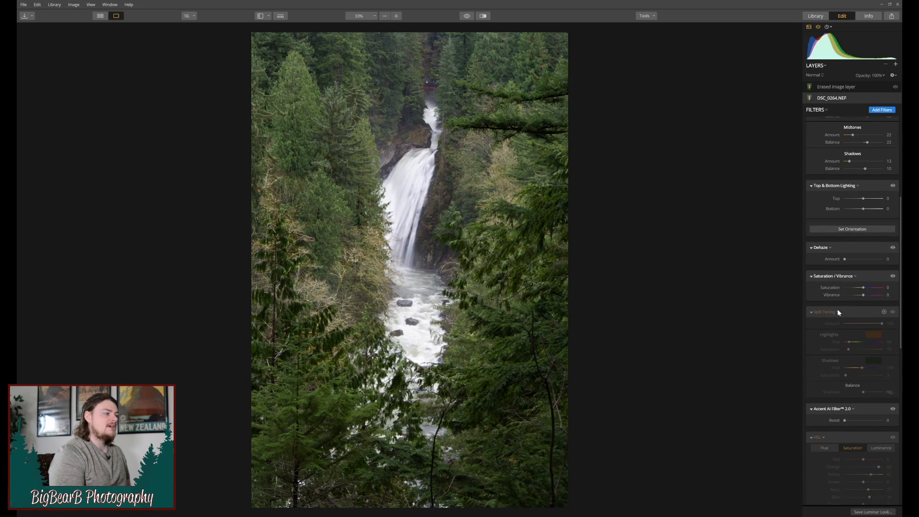
scroll(816, 297, "down", 1)
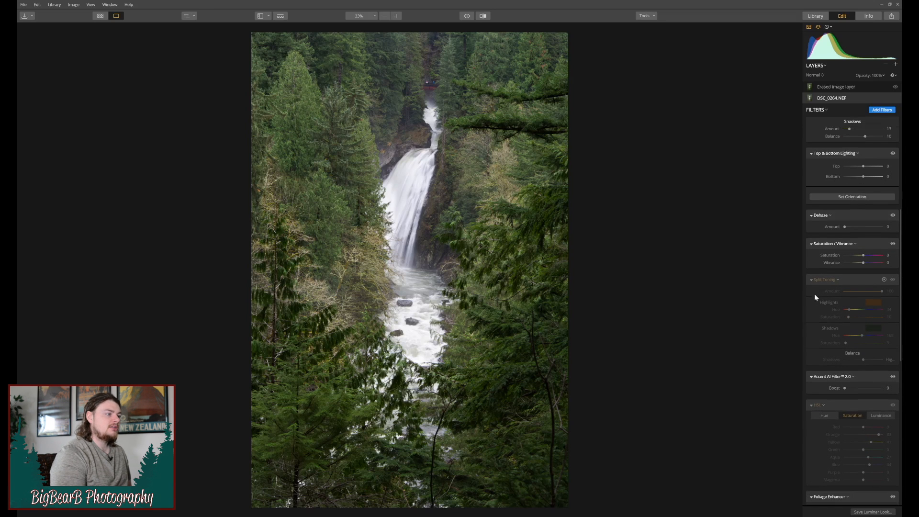
left_click(893, 281)
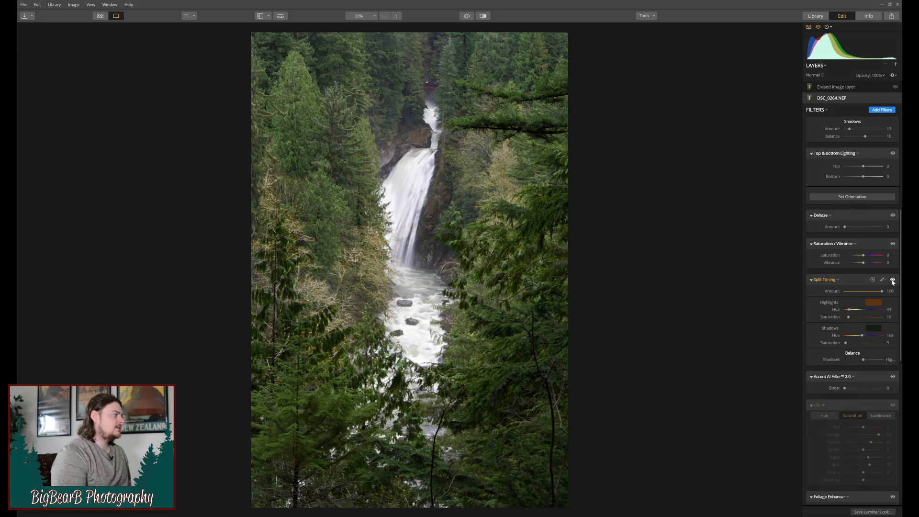
left_click(893, 281)
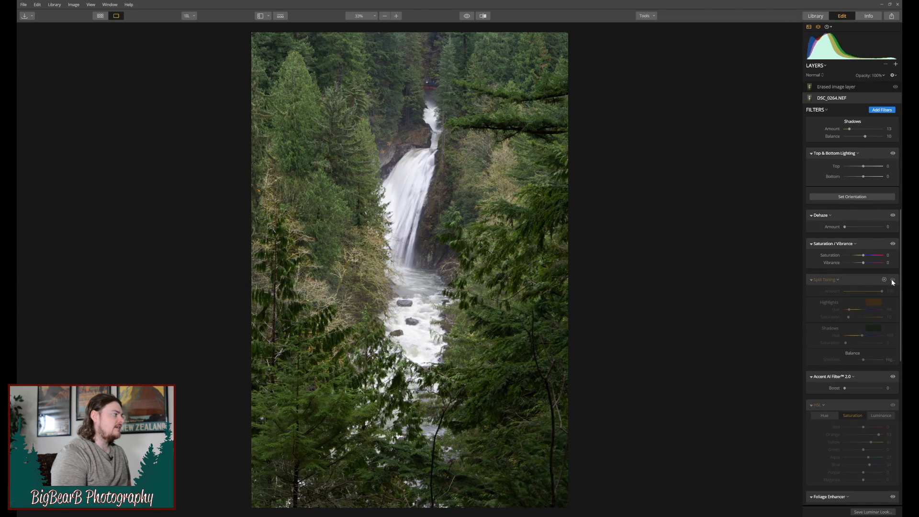
left_click(893, 280)
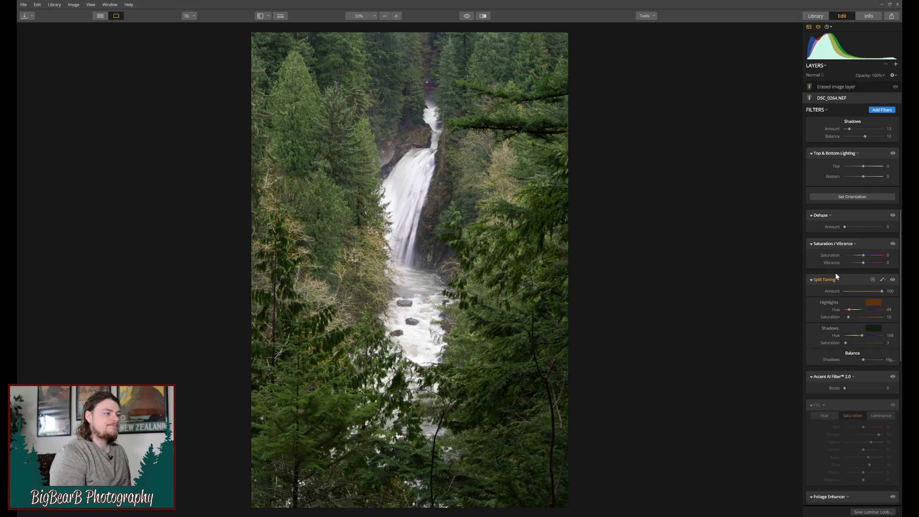
- Switch Split Toning off and back on to review its effect on the highlights and shadows
scroll(837, 277, "down", 2)
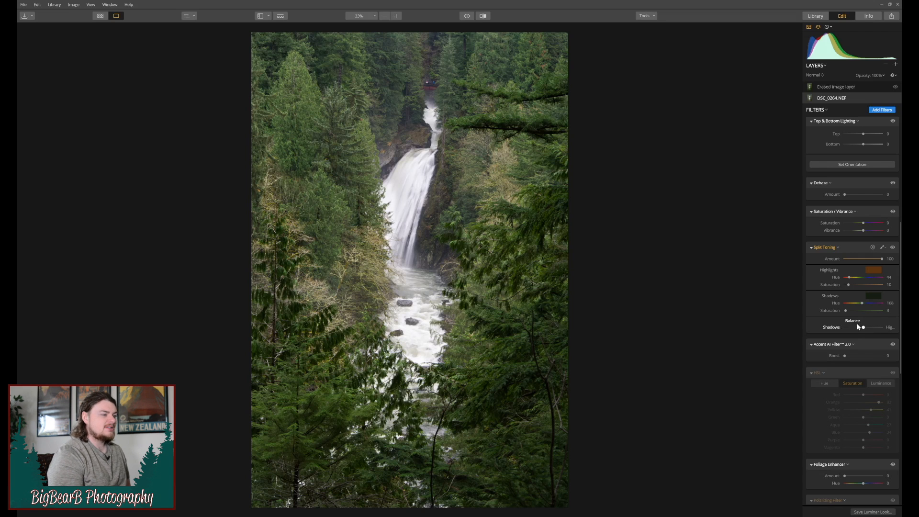
left_click(892, 248)
left_click(892, 247)
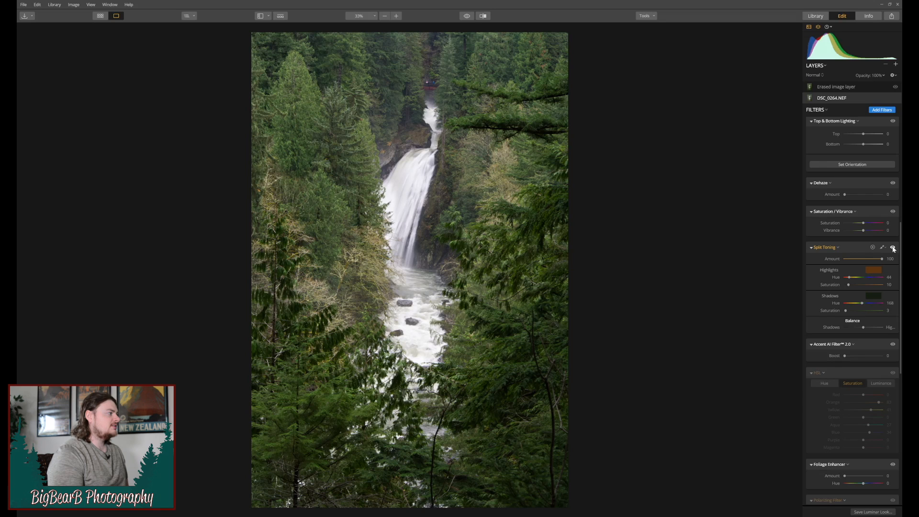
- Enable the HSL filter with its saturation adjustments, checking the foliage colours with and without it
scroll(889, 249, "down", 3)
scroll(886, 248, "down", 2)
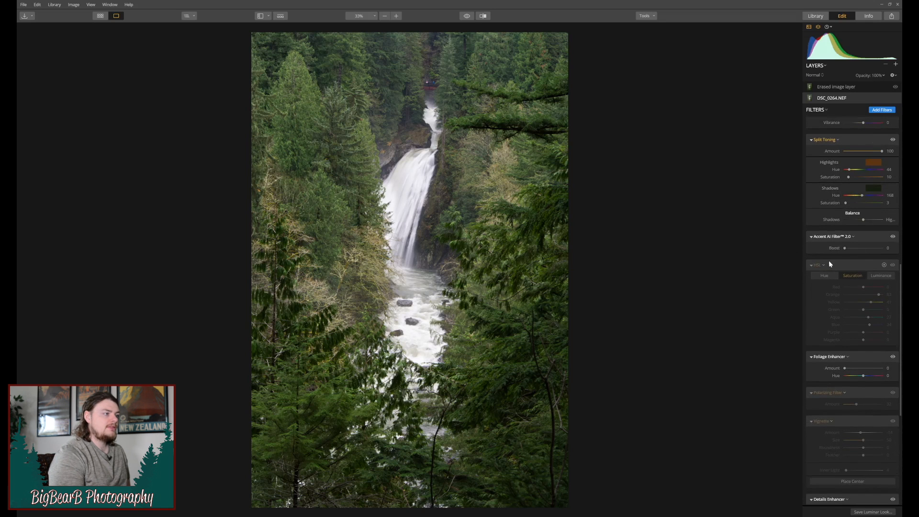
left_click(893, 264)
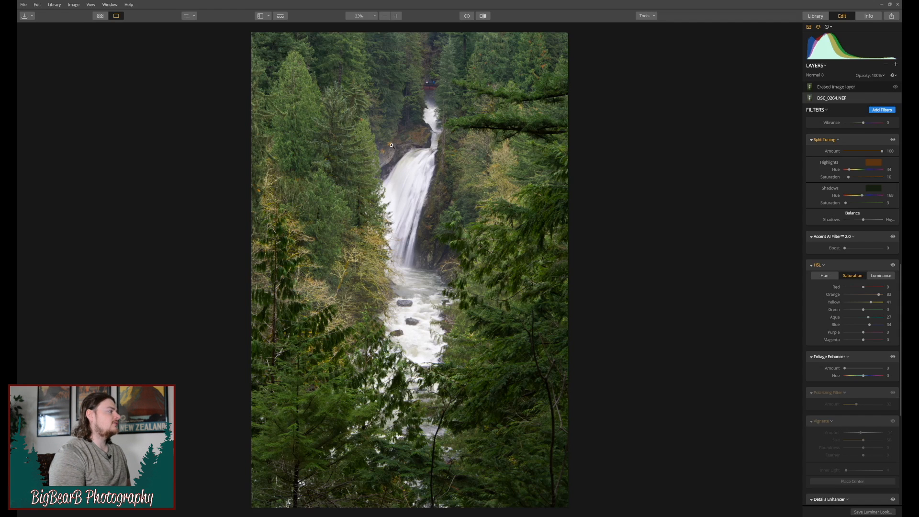
left_click(892, 266)
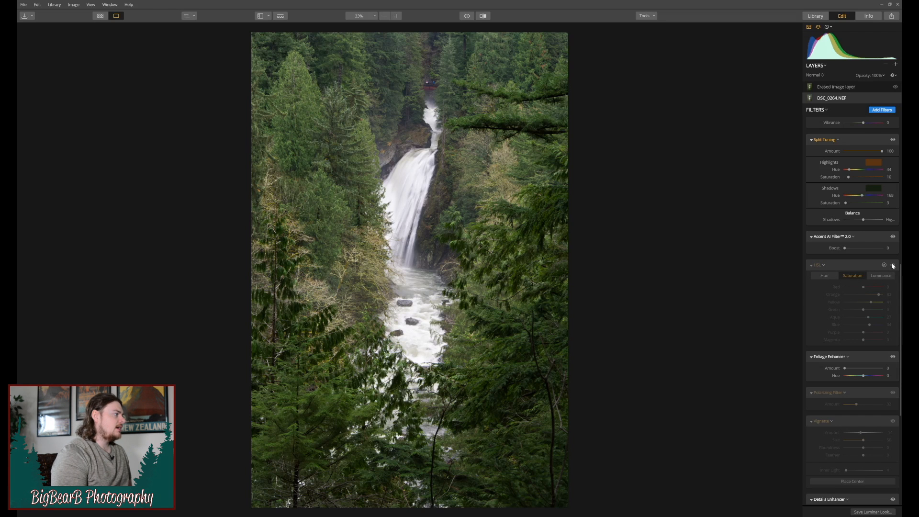
left_click(893, 265)
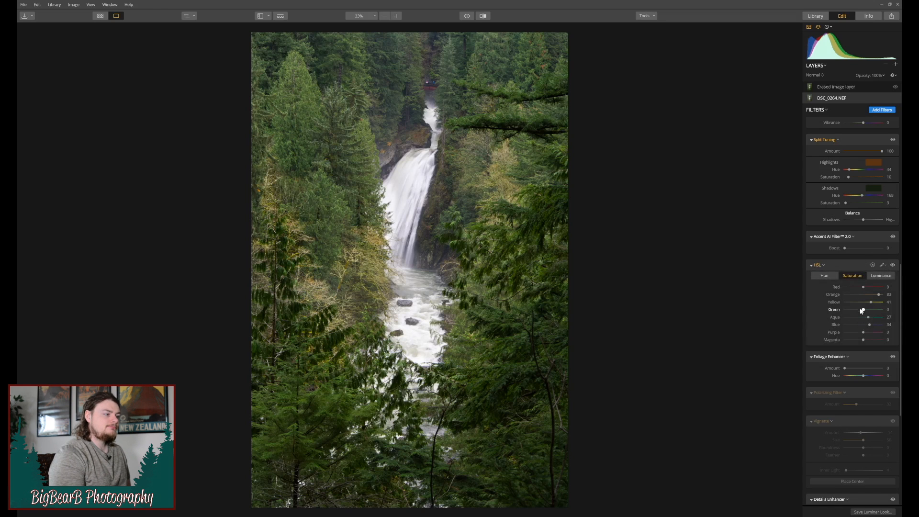
- Switch the HSL filter off and back on to compare the colours around the waterfall
scroll(852, 317, "down", 2)
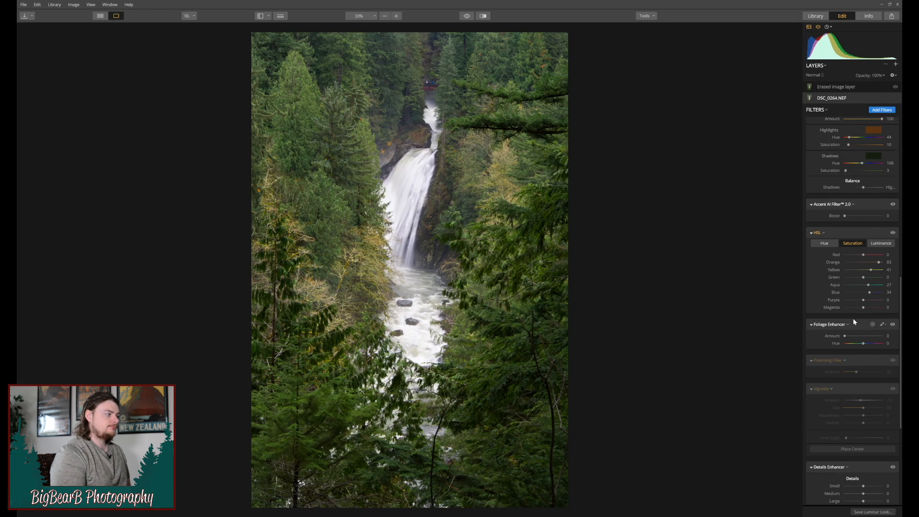
scroll(853, 318, "down", 2)
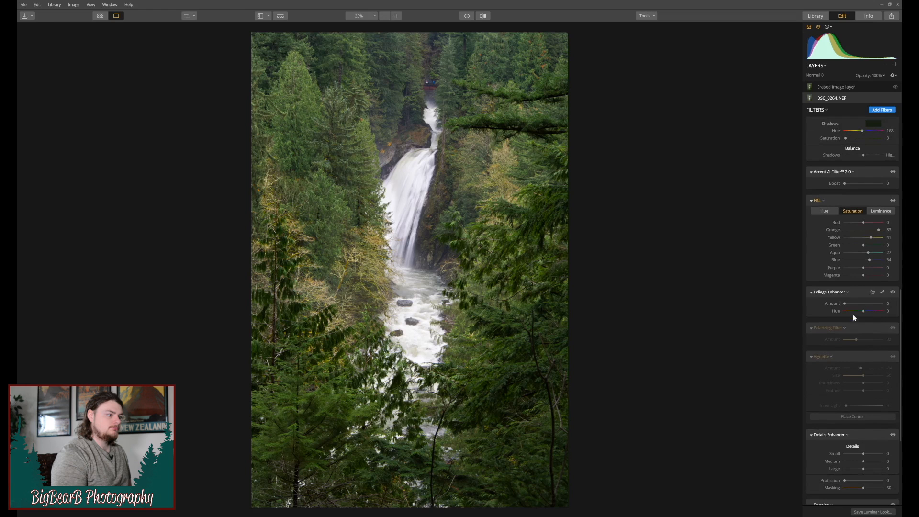
scroll(848, 286, "up", 1)
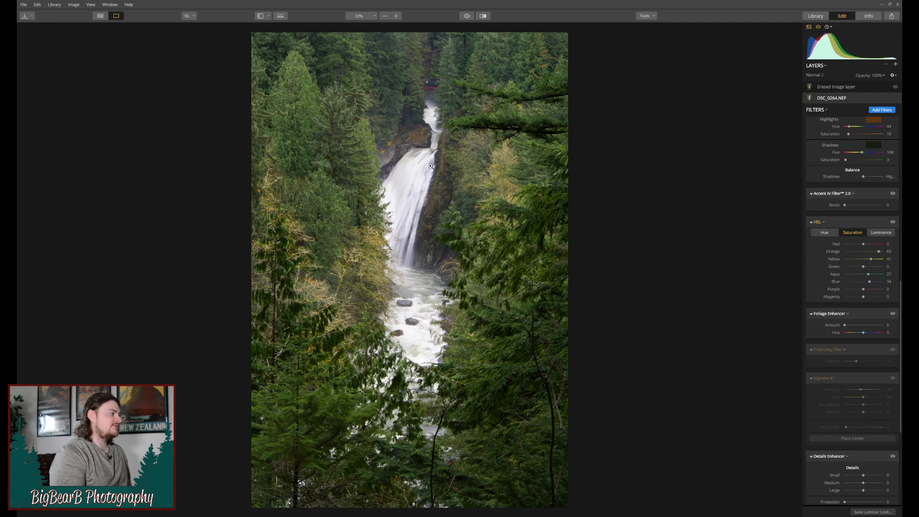
left_click(892, 222)
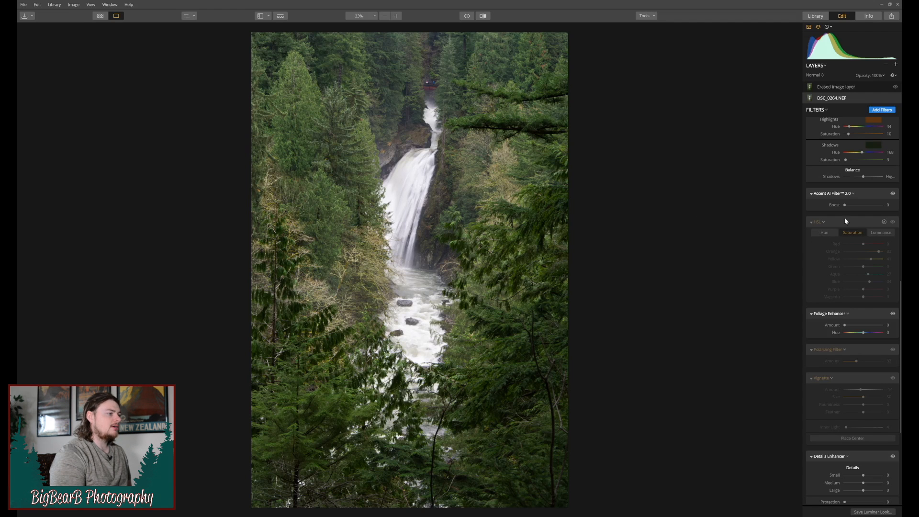
left_click(892, 222)
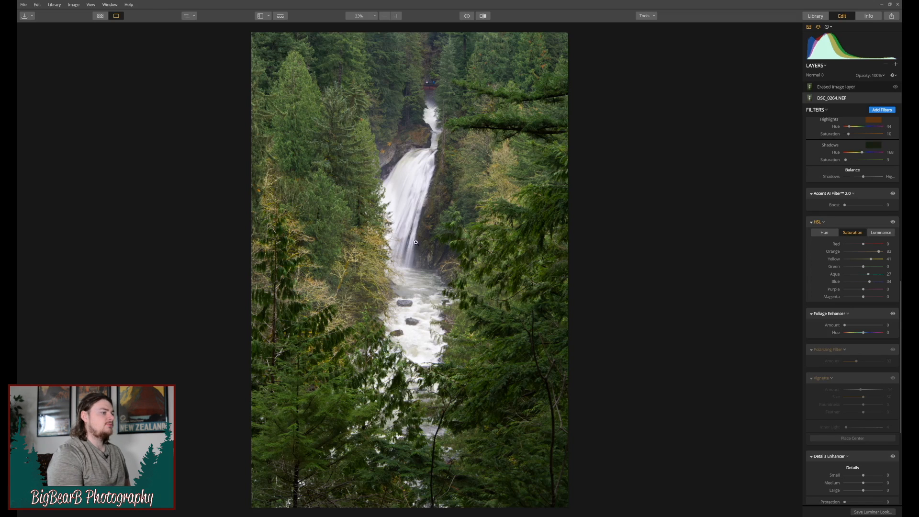
- Enable the Polarizing Filter on the DSC_0264.NEF layer
scroll(854, 306, "down", 3)
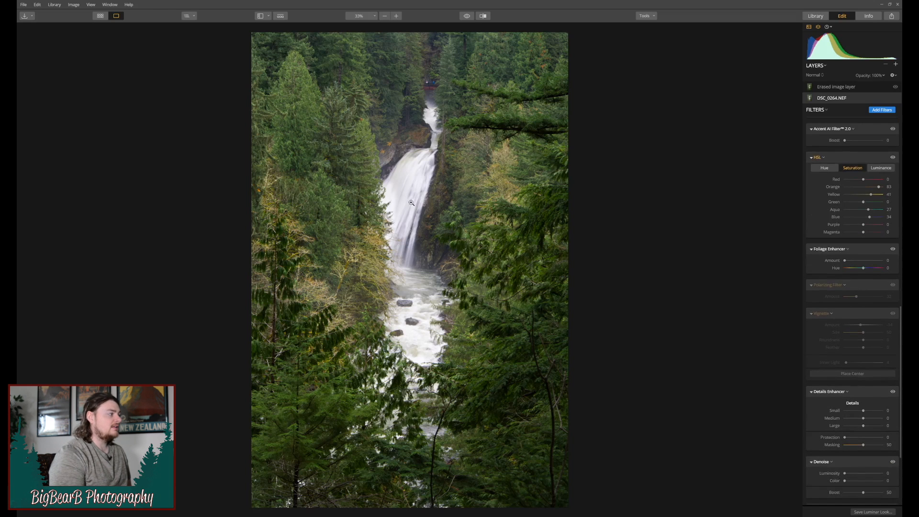
left_click(892, 285)
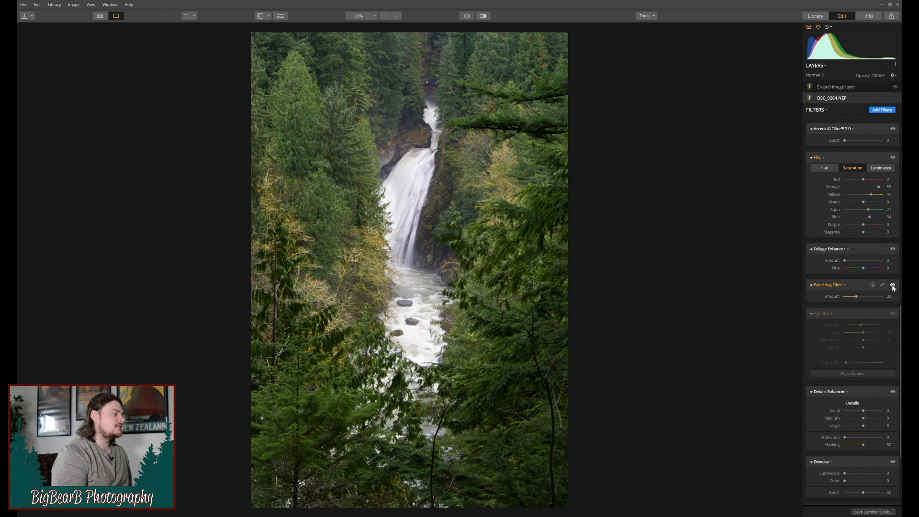
scroll(861, 287, "down", 3)
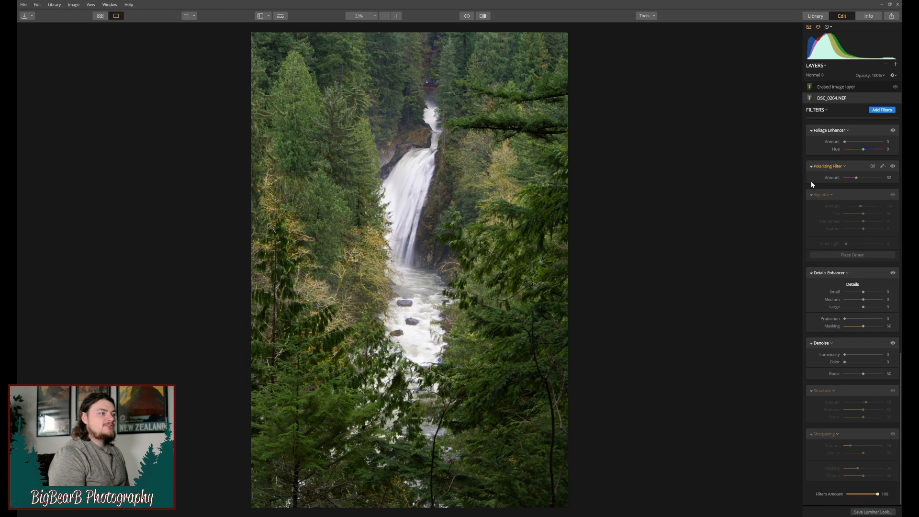
- Enable the Vignette filter, checking the waterfall photo with and without it, and also enable Structure and Sharpening
left_click(892, 195)
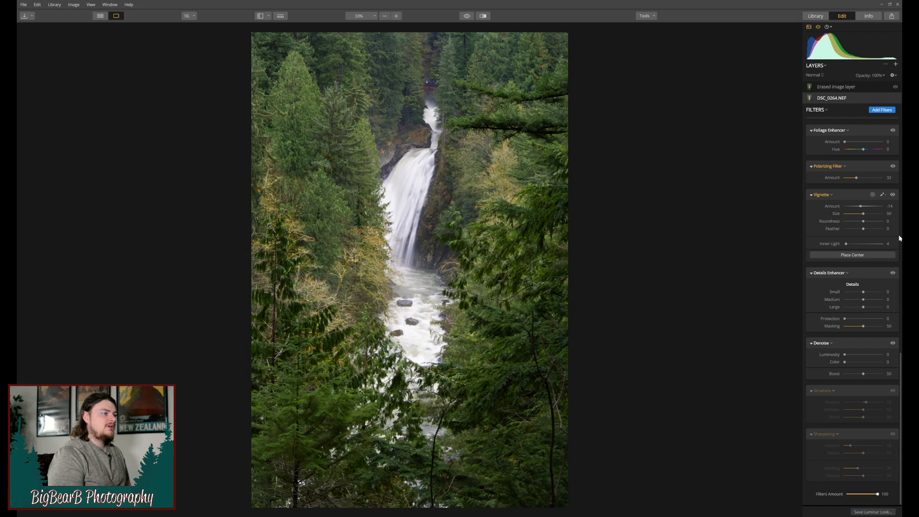
left_click(893, 194)
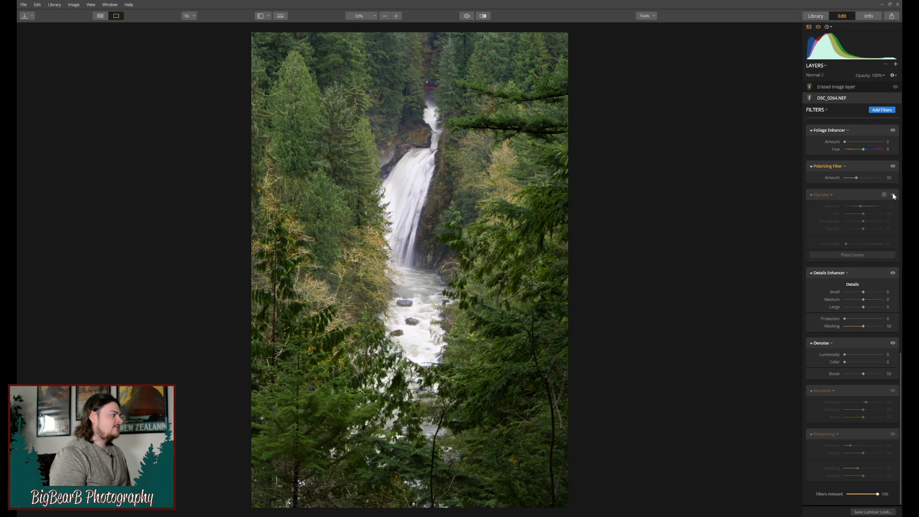
left_click(892, 195)
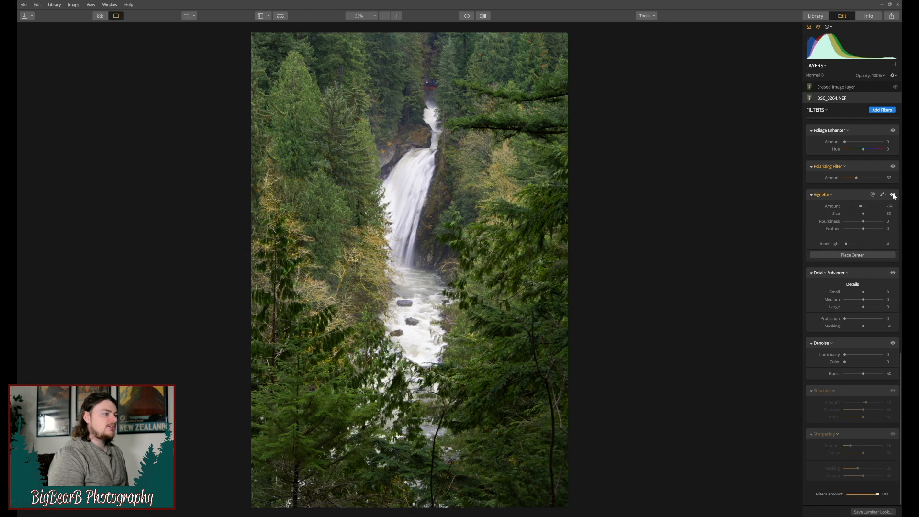
left_click(893, 391)
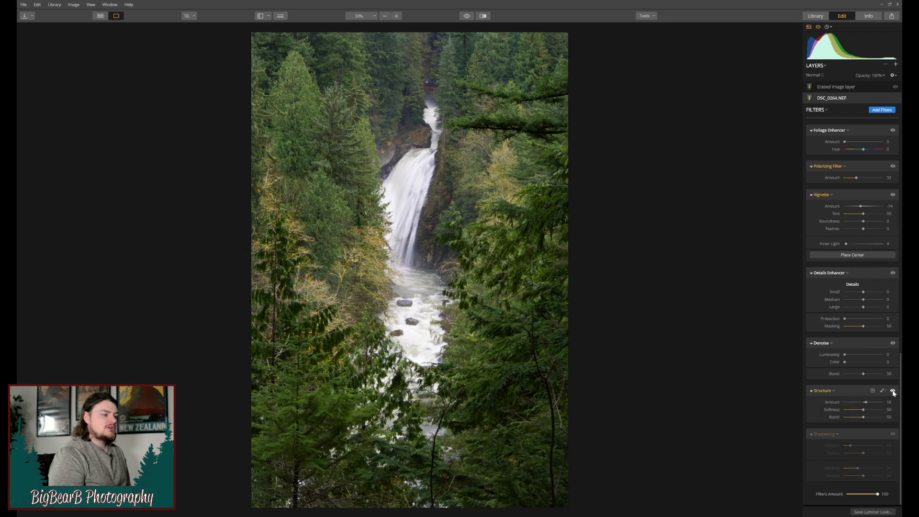
left_click(894, 435)
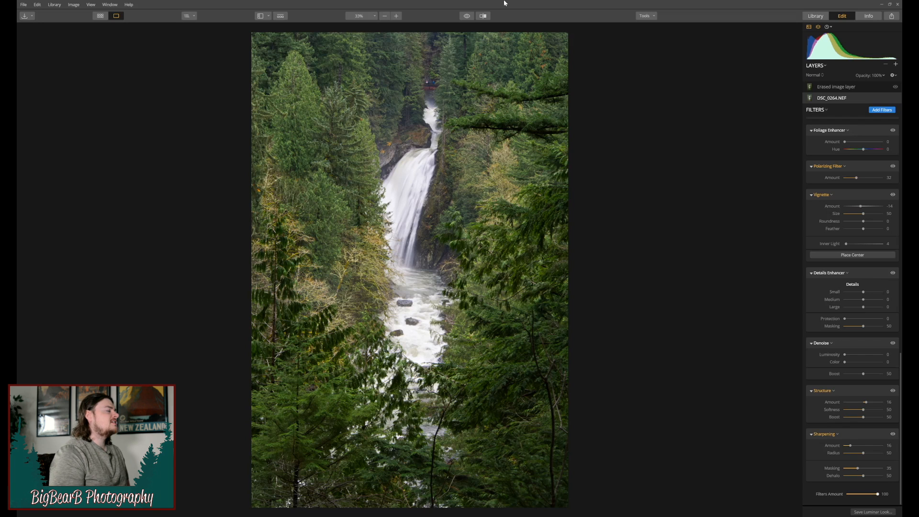
- Compare the fully filtered waterfall photo with its unedited original several times
left_click(472, 18)
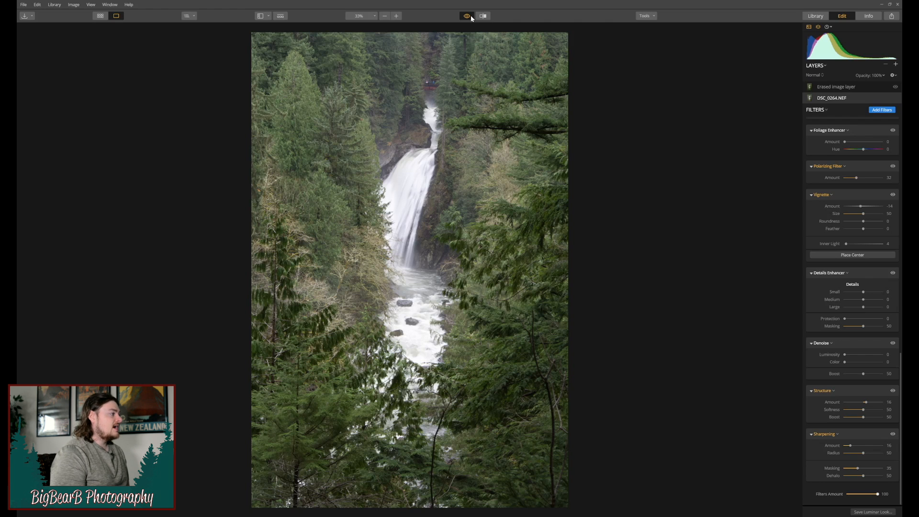
left_click(471, 19)
left_click(471, 18)
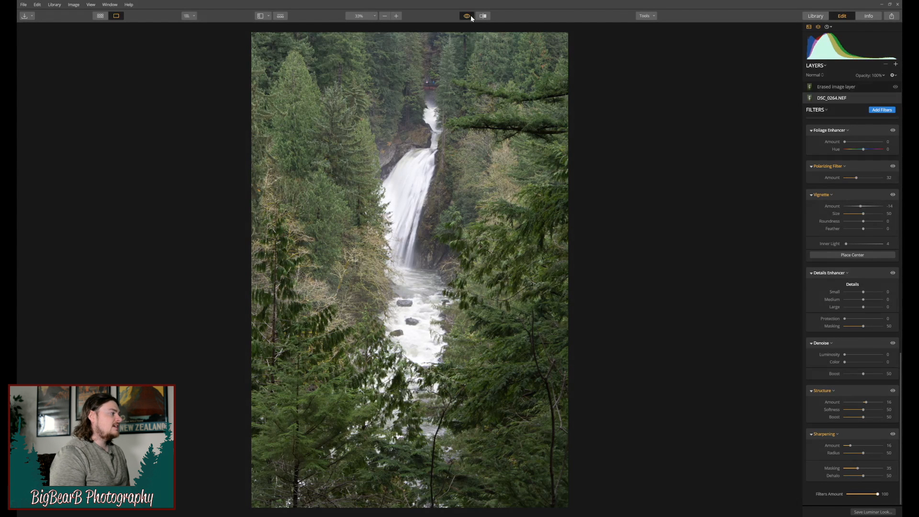
left_click(472, 18)
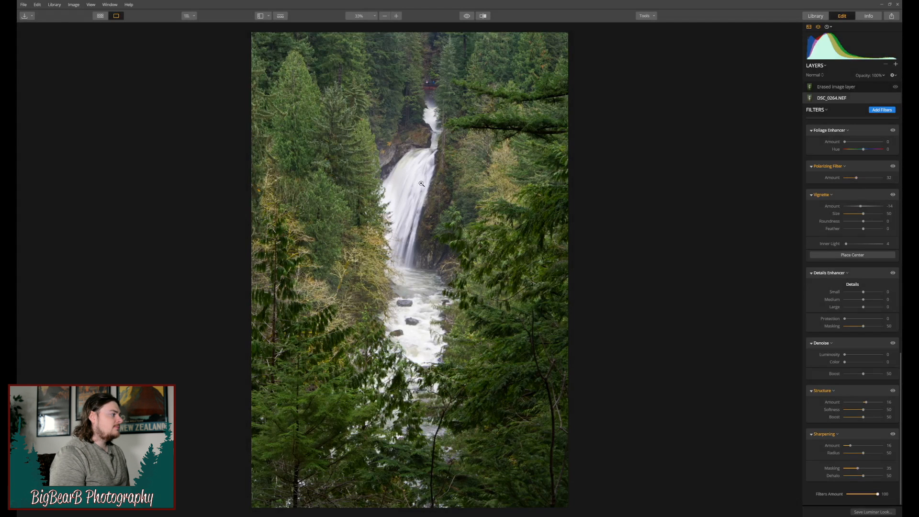
left_click(466, 18)
left_click(467, 18)
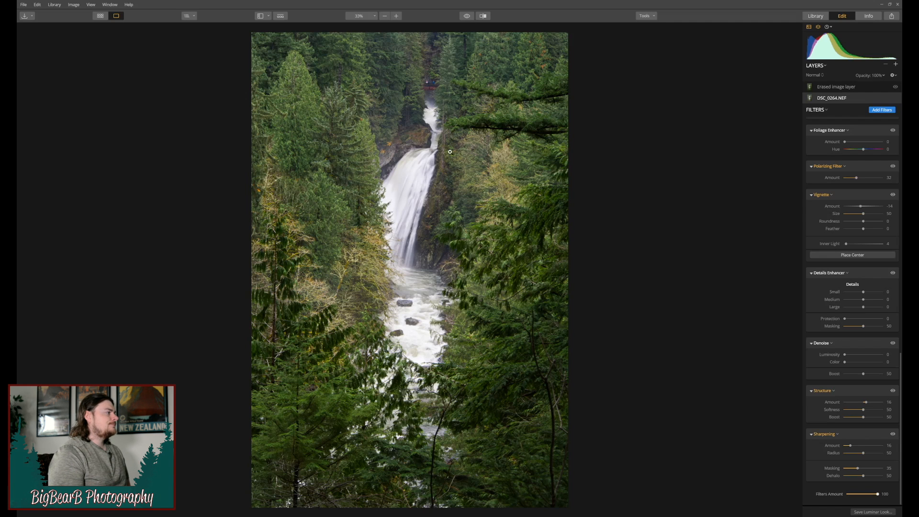
- Select the Erased image layer and compare the finished waterfall photo with the version before editing
left_click(847, 87)
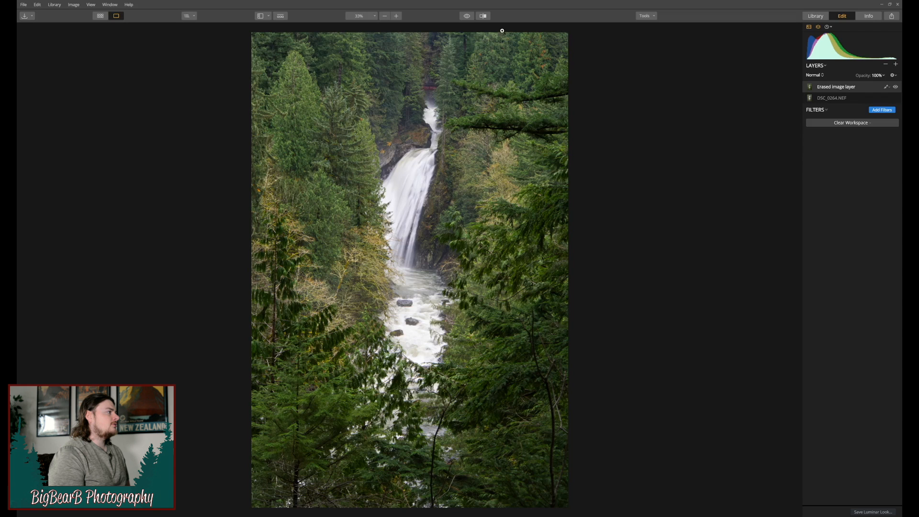
left_click(469, 17)
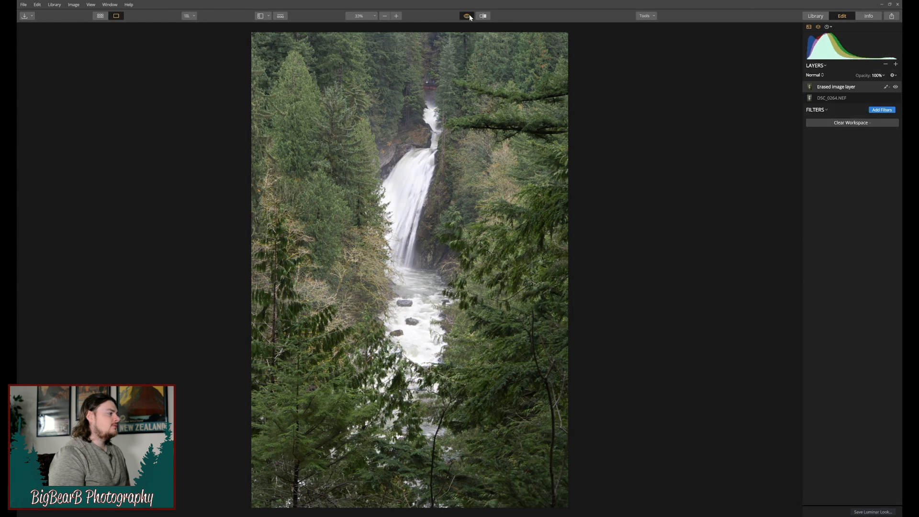
left_click(469, 17)
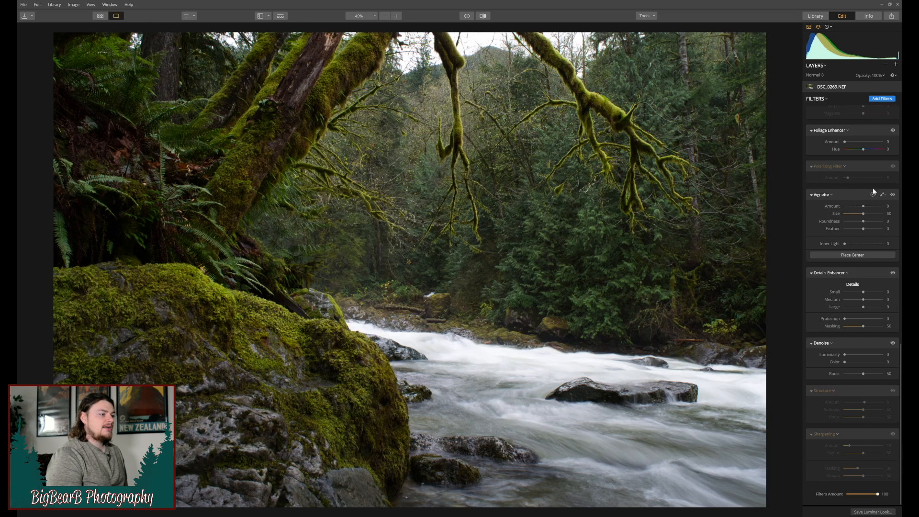
- Review the river photo's RAW Develop settings and compare that basic adjustment with the original image
scroll(882, 344, "up", 1)
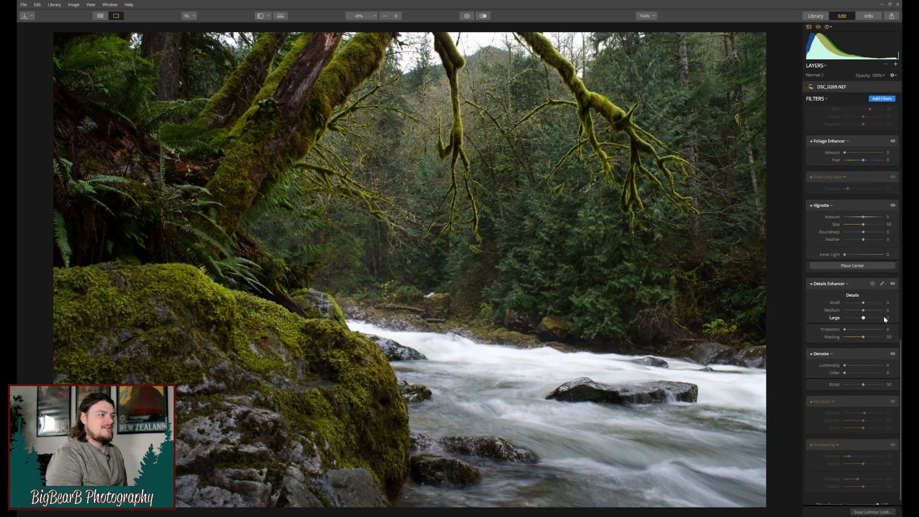
scroll(872, 288, "up", 8)
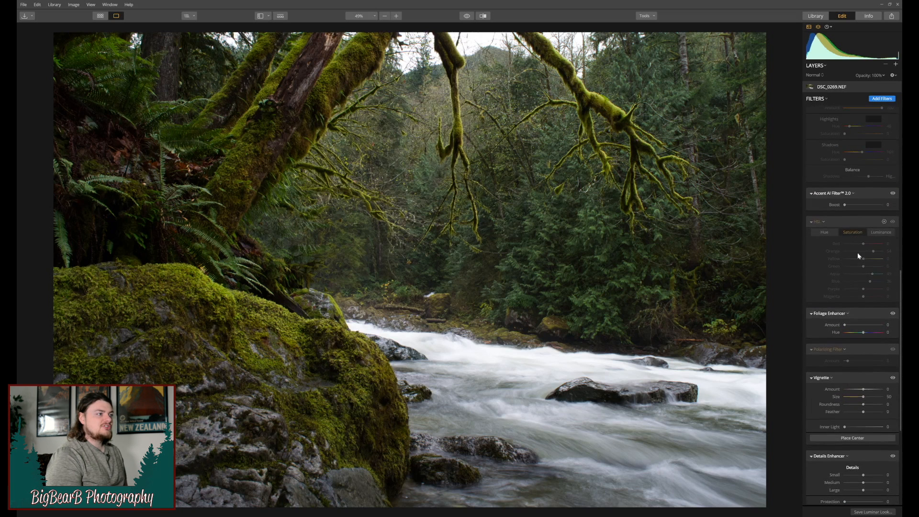
scroll(855, 229, "up", 15)
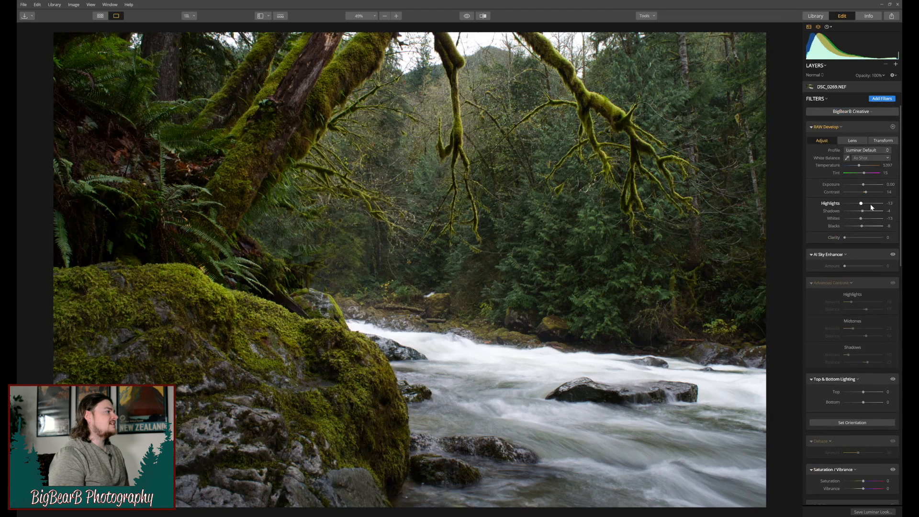
left_click(467, 16)
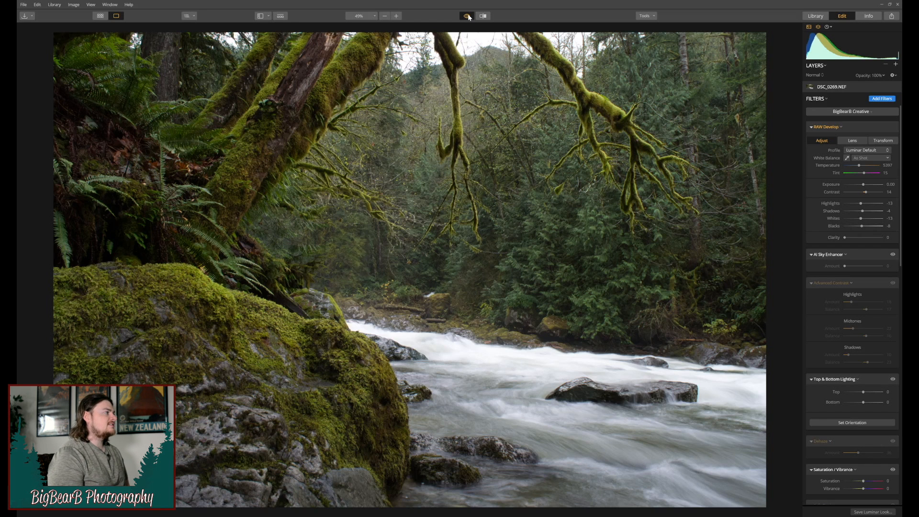
left_click(468, 16)
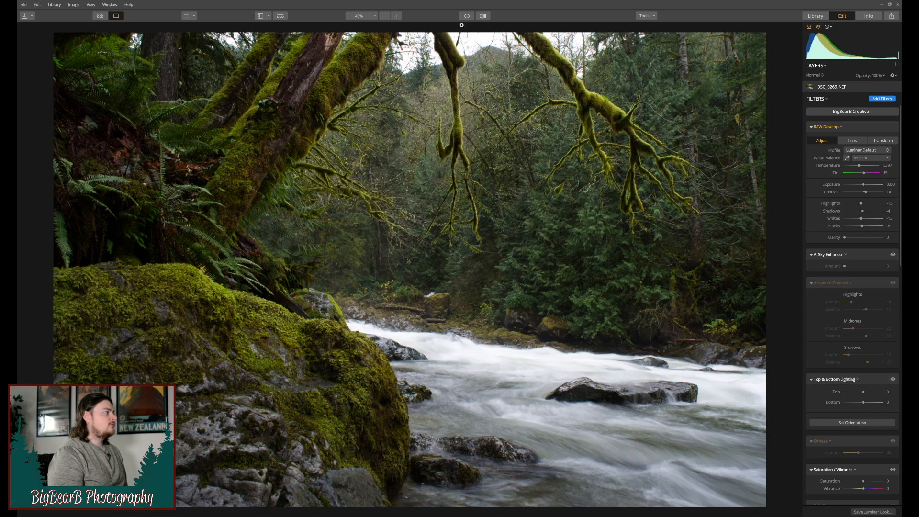
left_click(468, 16)
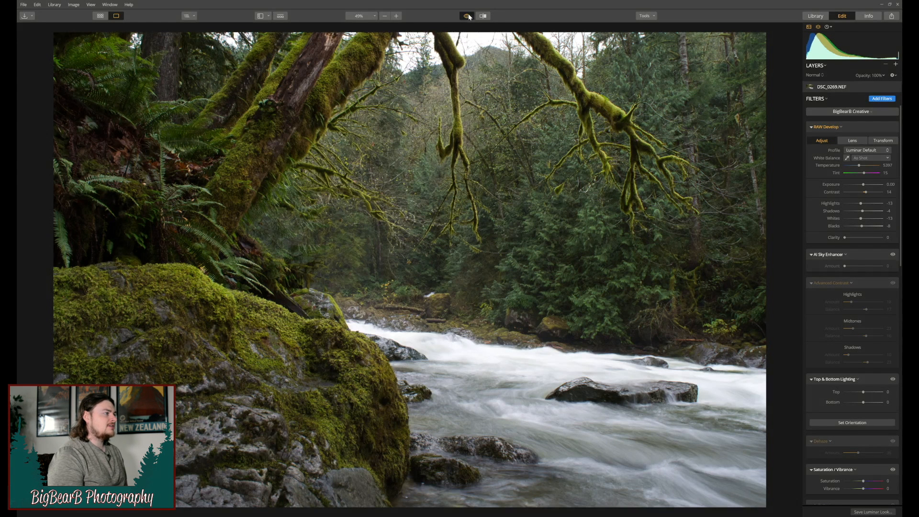
left_click(468, 16)
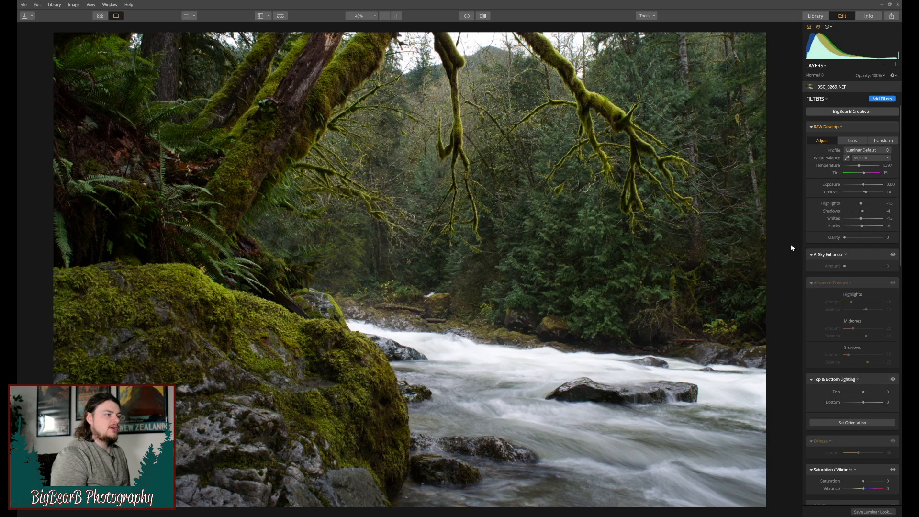
- Enable Advanced Contrast on the DSC_0269.NEF river photo, checking the image with and without it
scroll(796, 247, "up", 1)
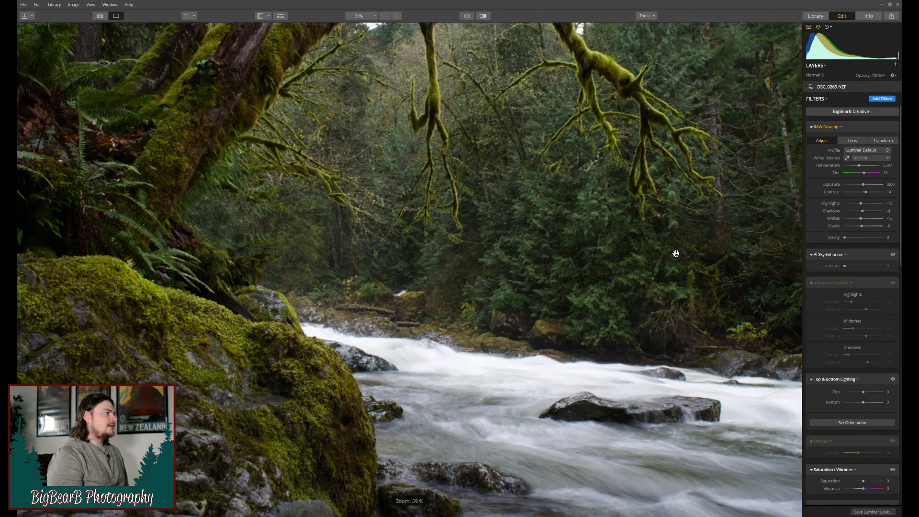
left_click(361, 27)
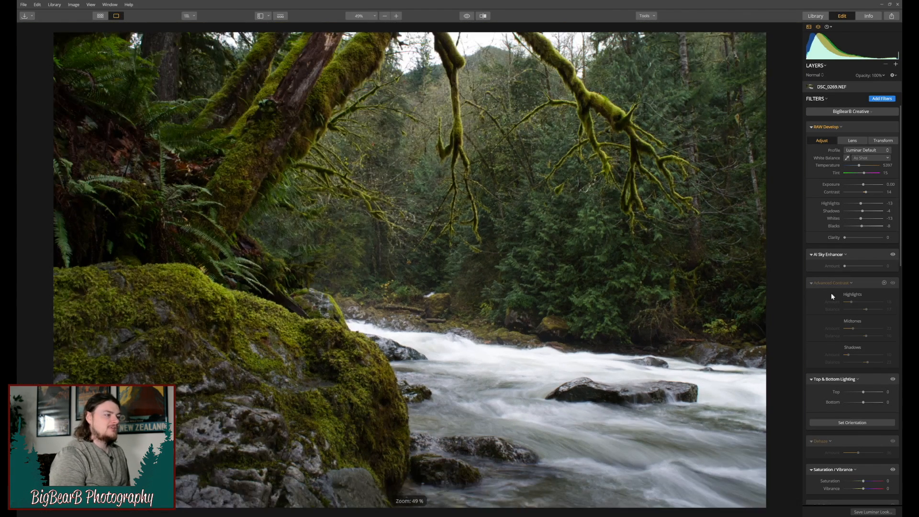
left_click(893, 283)
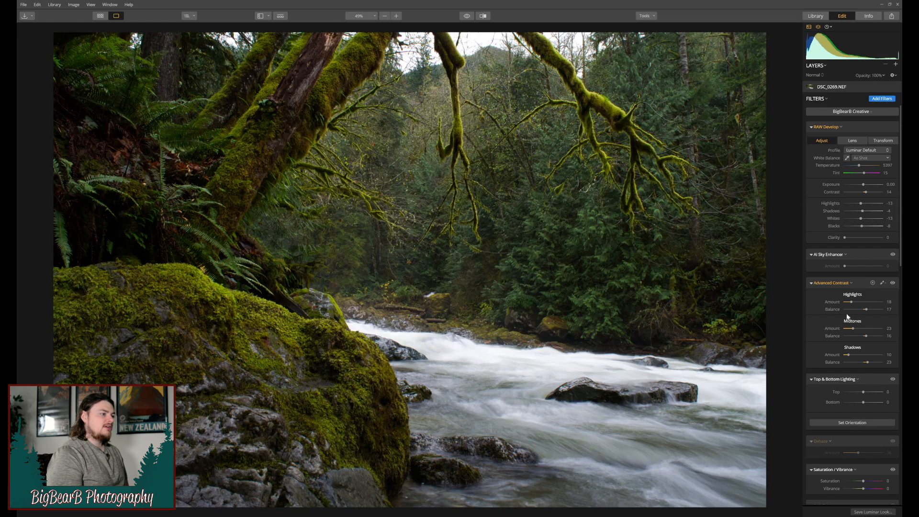
left_click(892, 283)
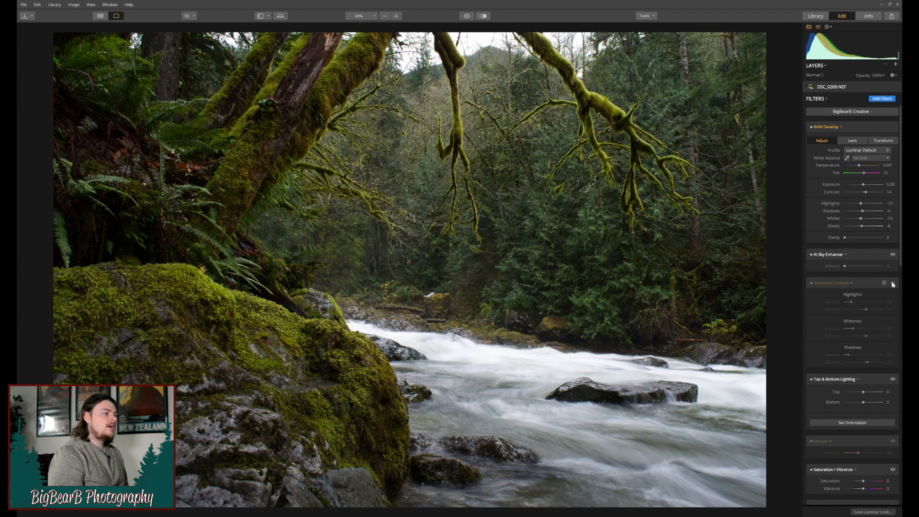
left_click(892, 284)
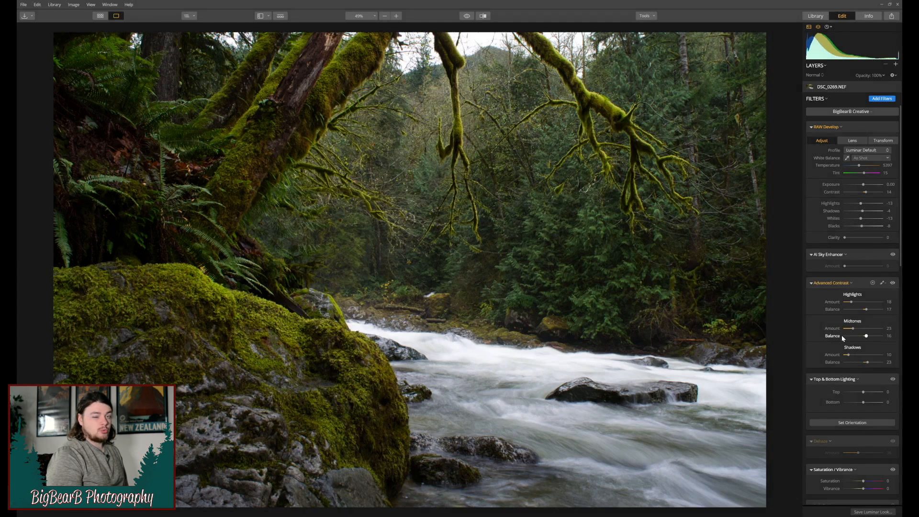
- Enable the Dehaze filter on the river photo, switching it off and back on to judge its effect
scroll(842, 336, "down", 3)
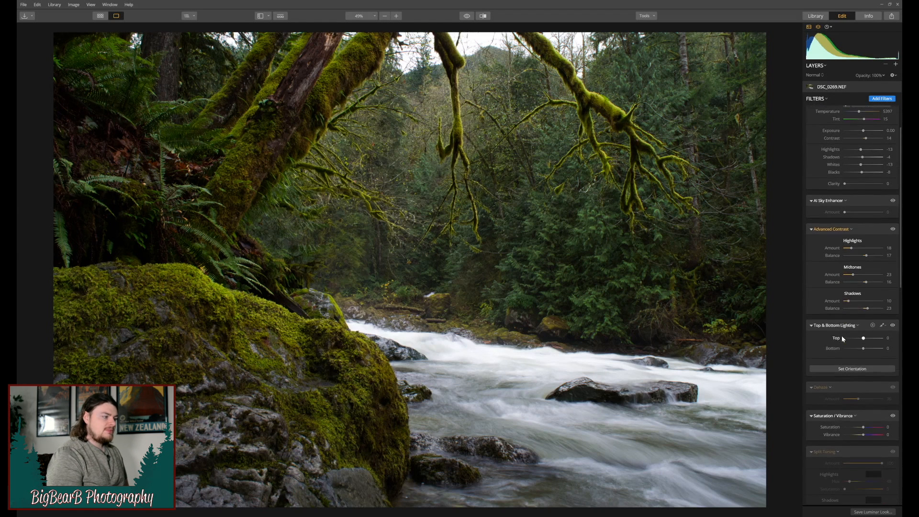
scroll(842, 335, "down", 1)
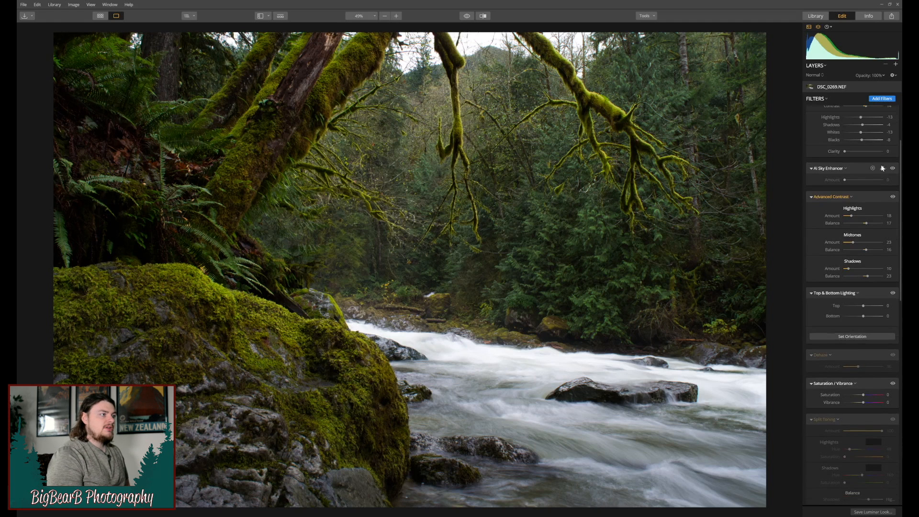
left_click(892, 356)
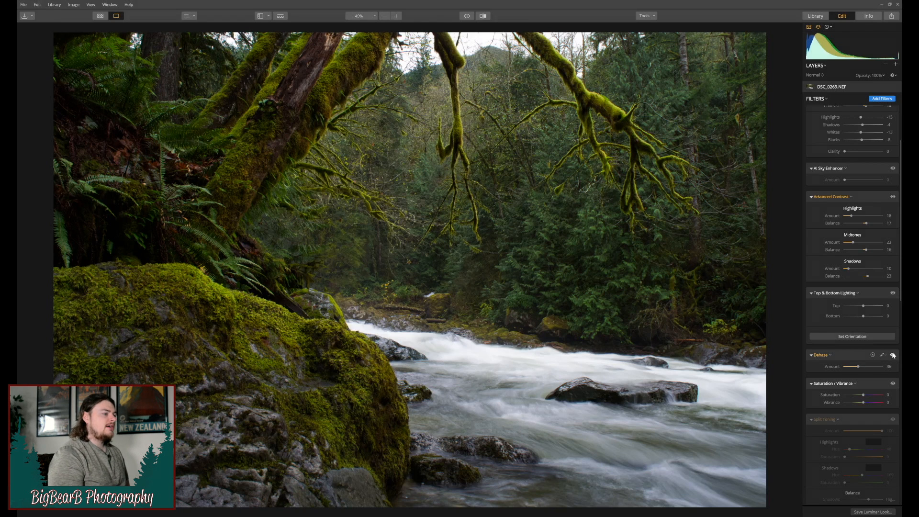
left_click(892, 355)
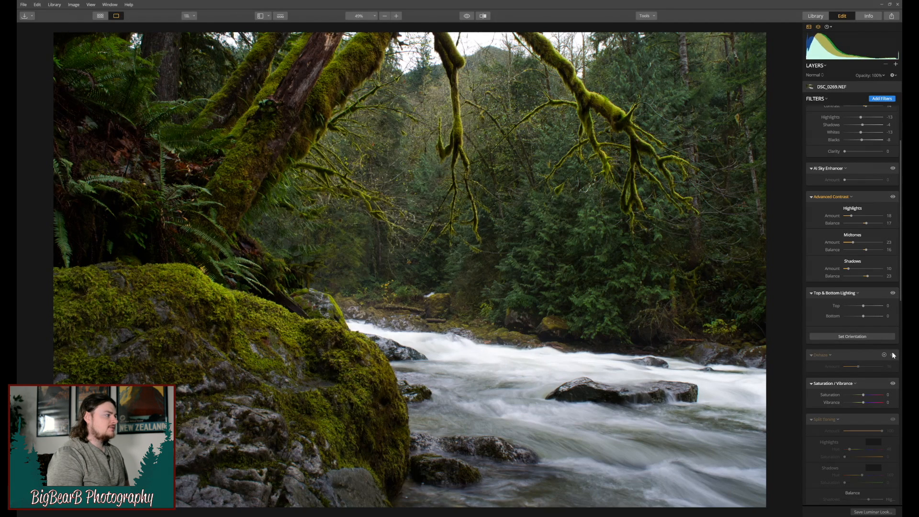
left_click(893, 355)
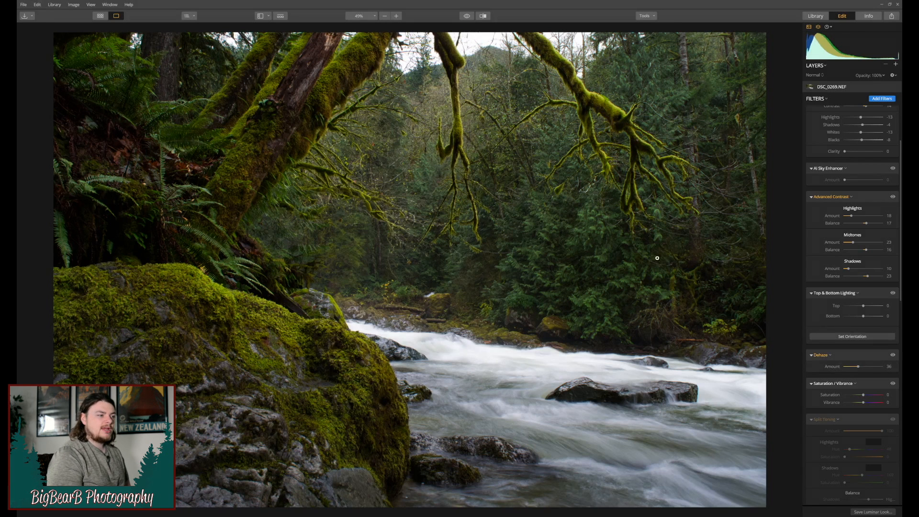
- Enable Split Toning on the river photo, comparing the highlights and shadows with and without it
scroll(827, 327, "down", 3)
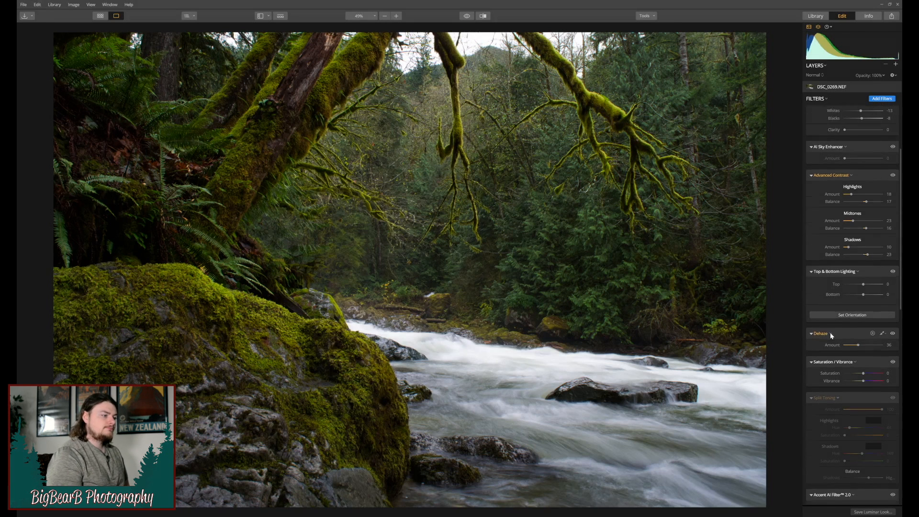
scroll(830, 331, "down", 1)
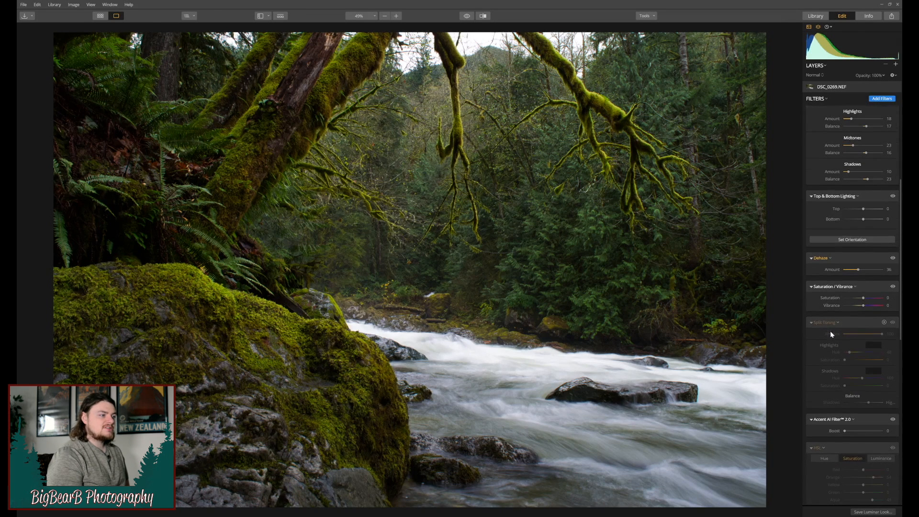
left_click(893, 323)
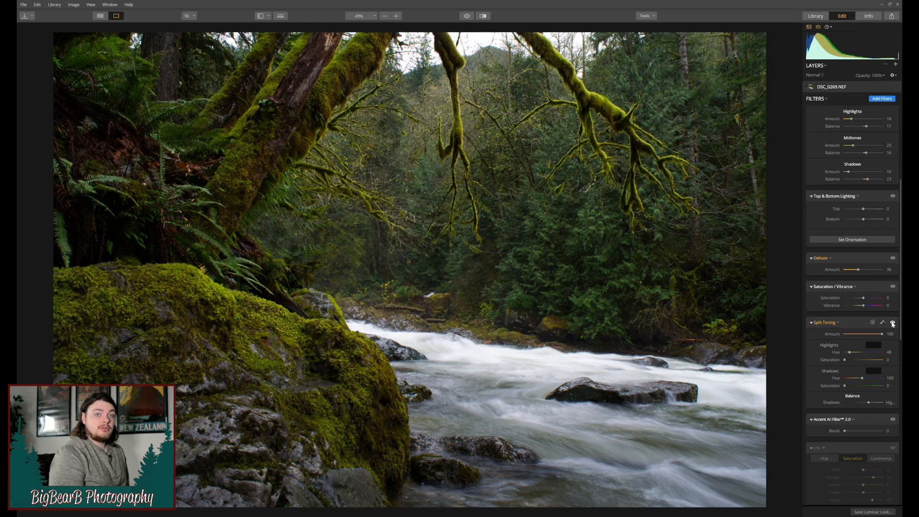
left_click(892, 323)
left_click(893, 323)
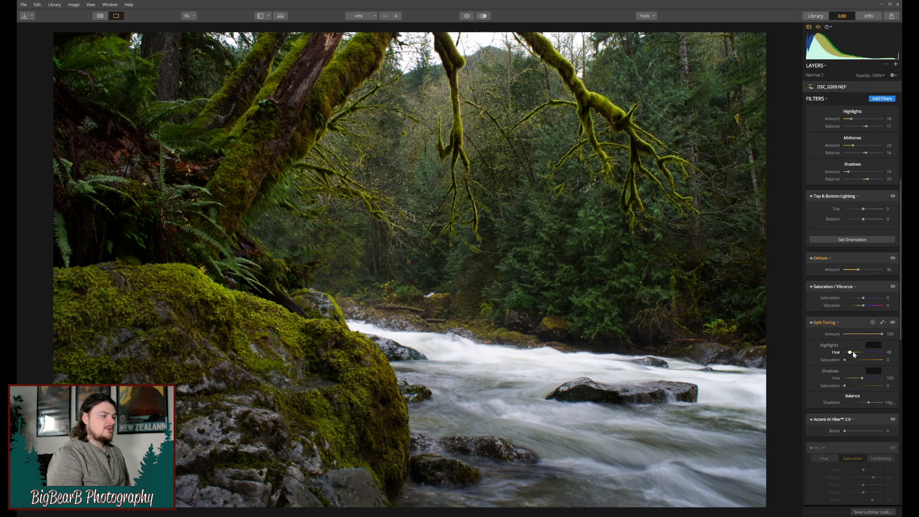
- Enable the HSL filter with its orange, aqua and blue saturation adjustments on the river photo
scroll(859, 335, "down", 5)
scroll(861, 333, "down", 3)
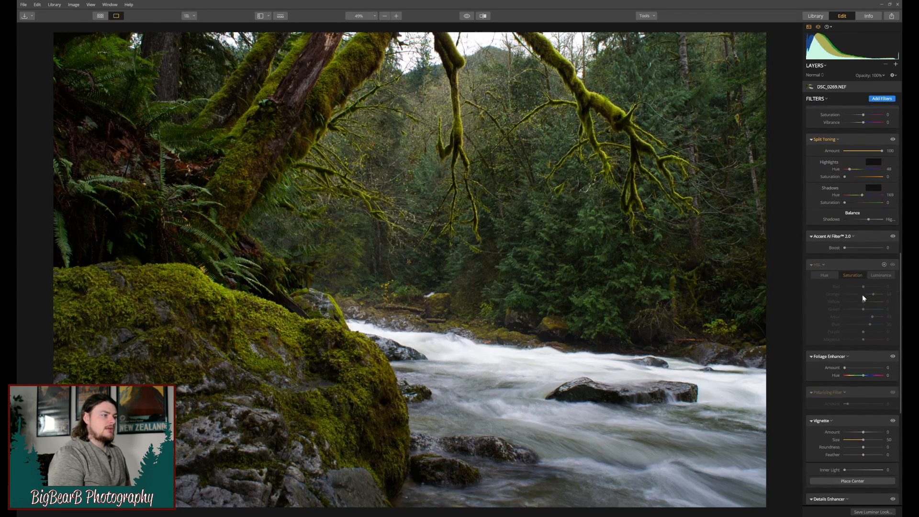
left_click(892, 265)
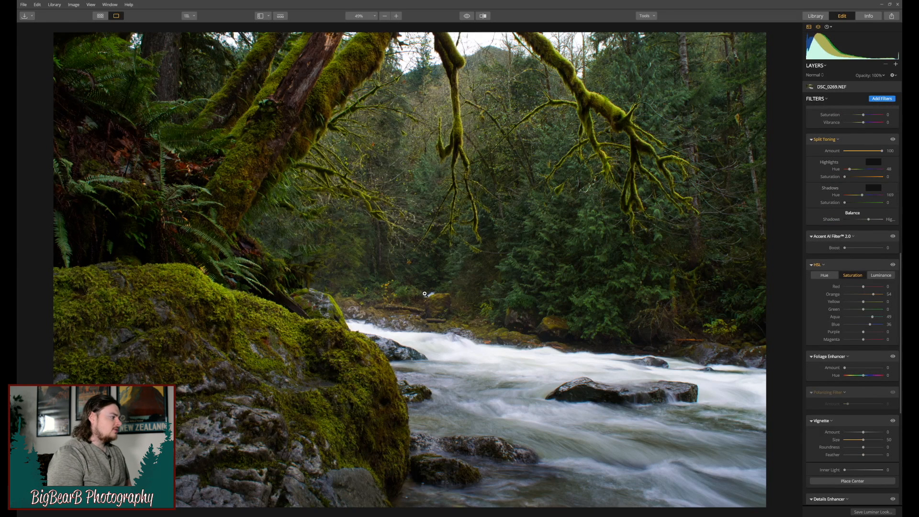
- Compare the river photo with and without the HSL saturation adjustments, leaving the HSL filter enabled
left_click(892, 265)
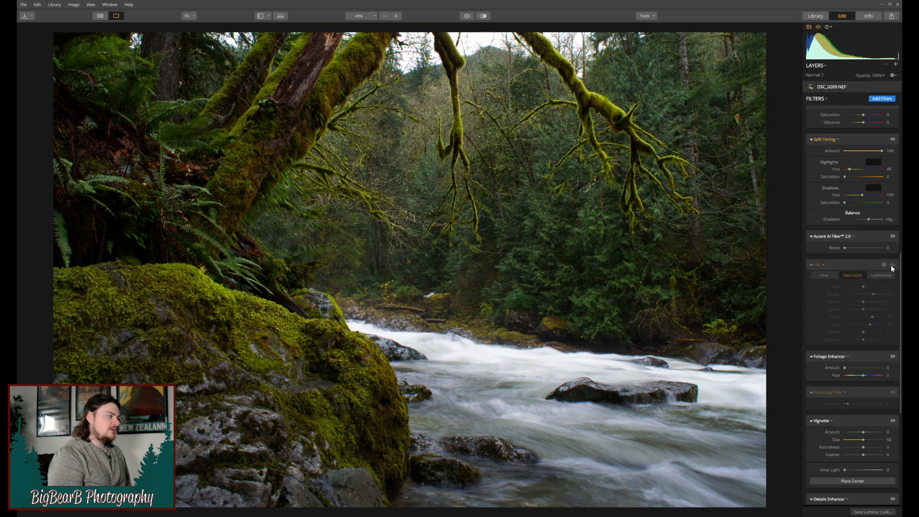
left_click(892, 265)
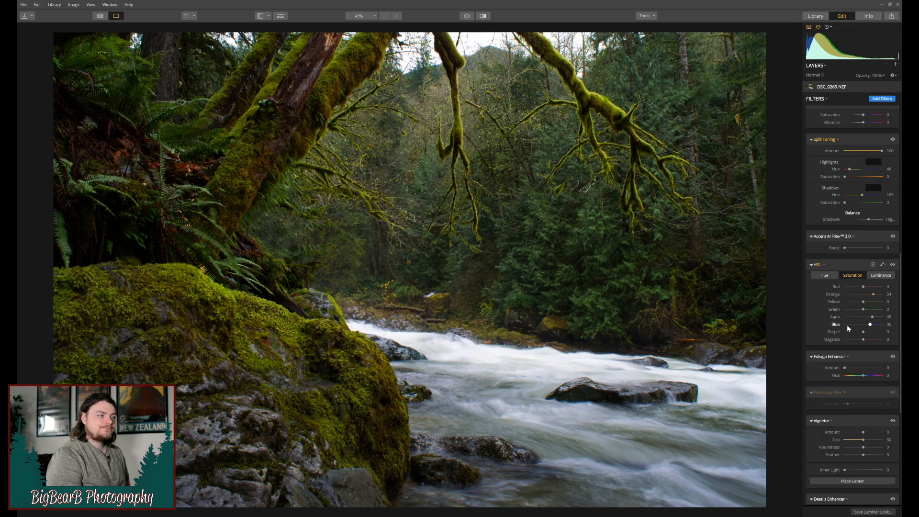
left_click(893, 265)
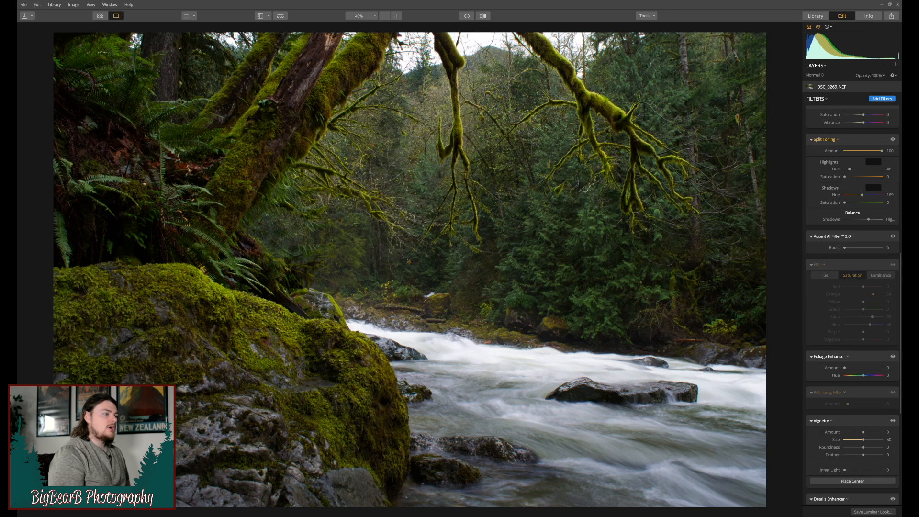
left_click(893, 264)
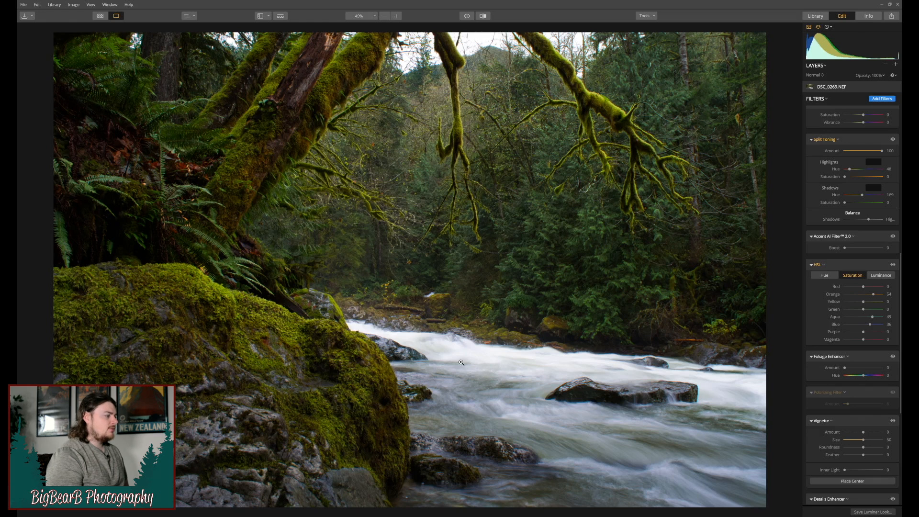
left_click(893, 264)
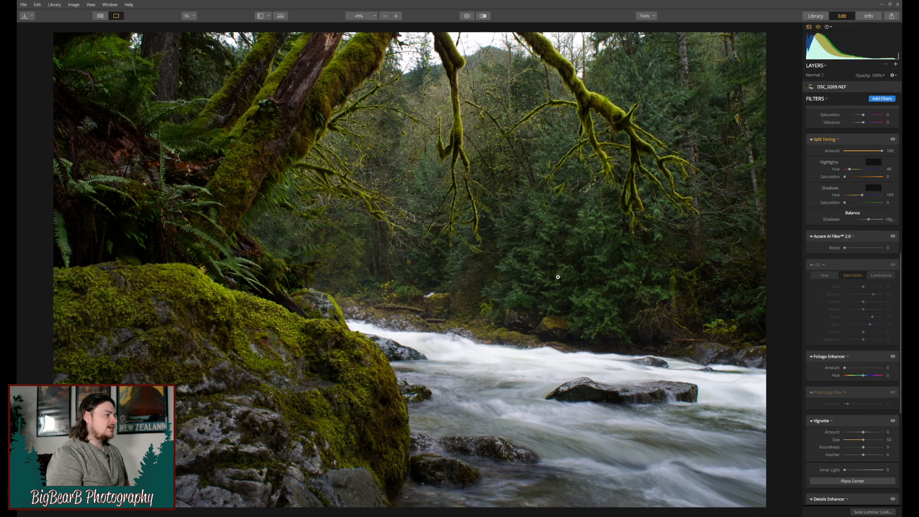
left_click(893, 264)
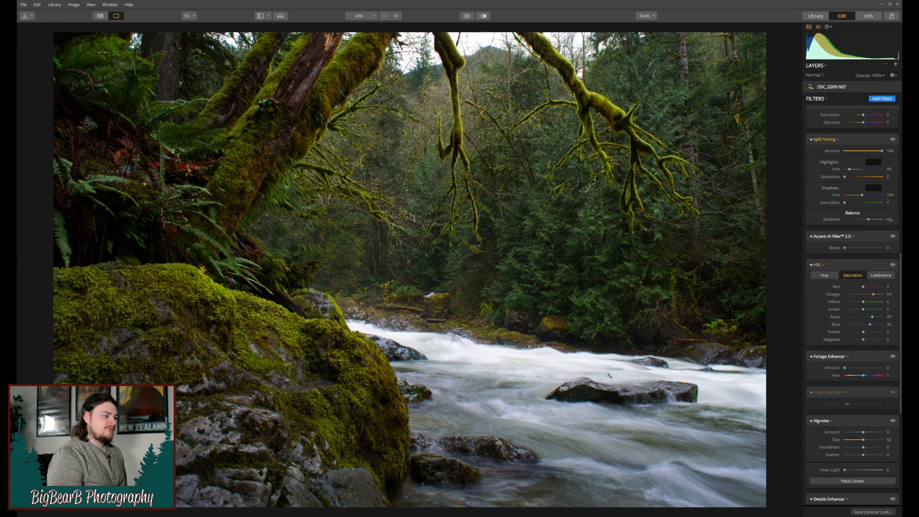
- Enable the Polarizing Filter on the river photo, comparing the image with and without it
scroll(847, 301, "down", 3)
scroll(846, 303, "down", 1)
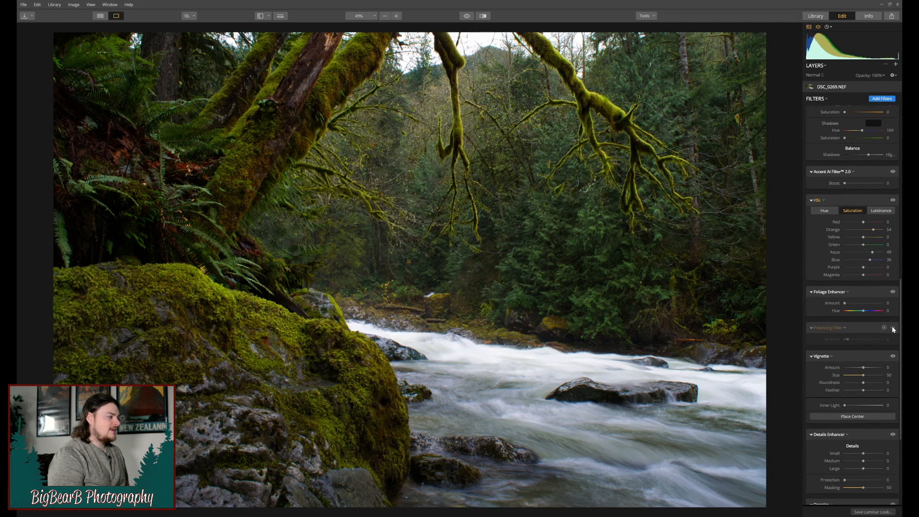
left_click(892, 328)
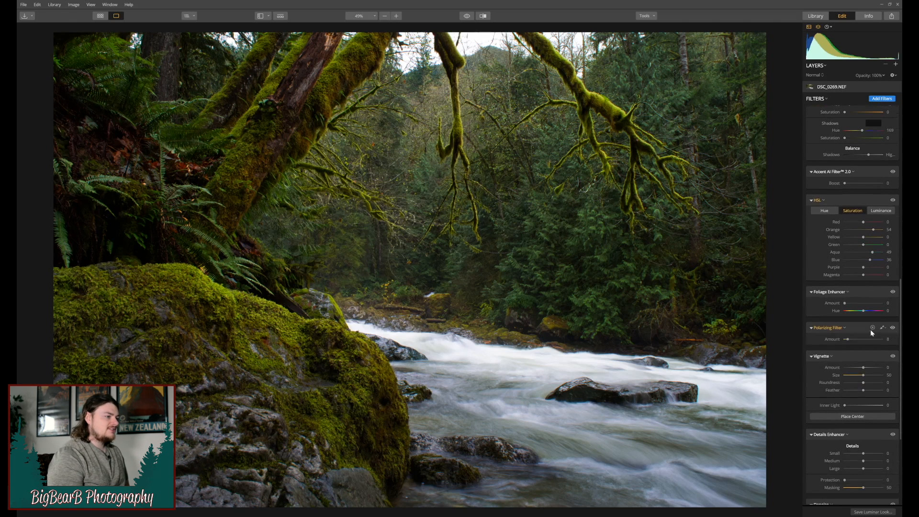
left_click(892, 329)
left_click(893, 329)
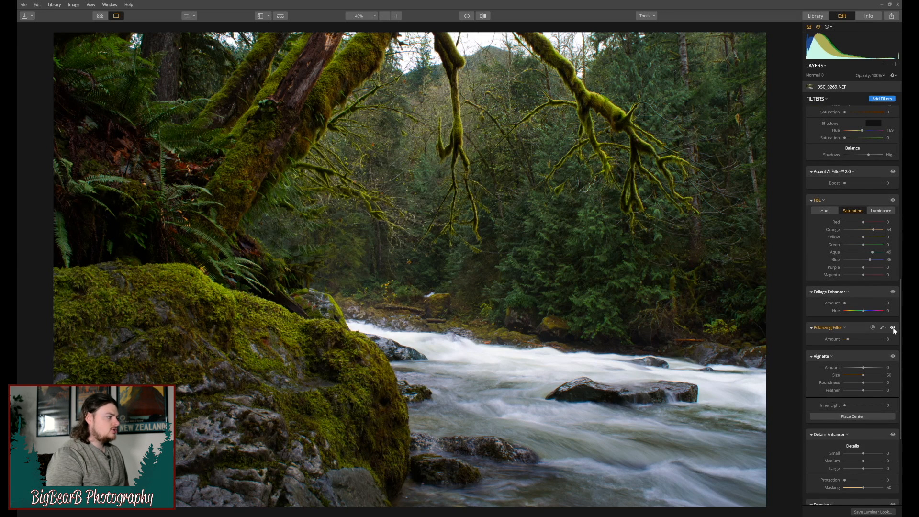
left_click(892, 328)
left_click(893, 328)
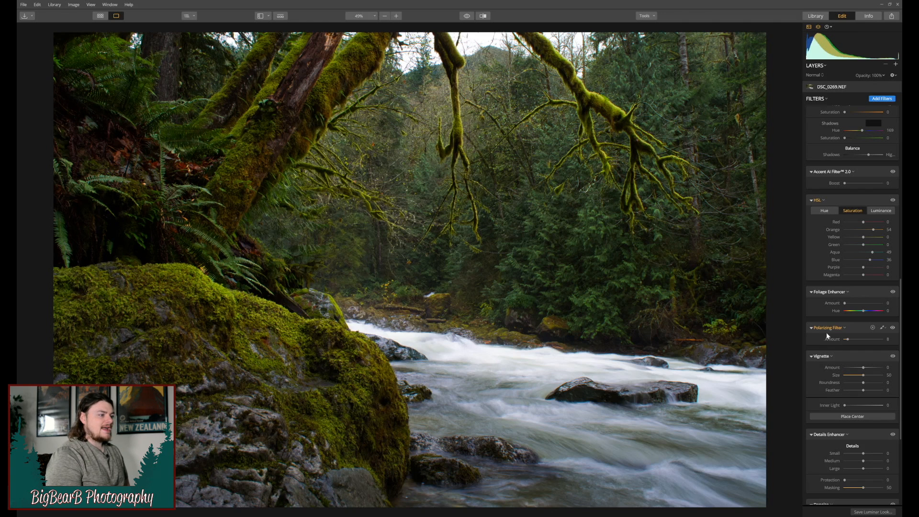
- Enable the Structure and Sharpening filters on the DSC_0269.NEF river photo
scroll(846, 337, "down", 3)
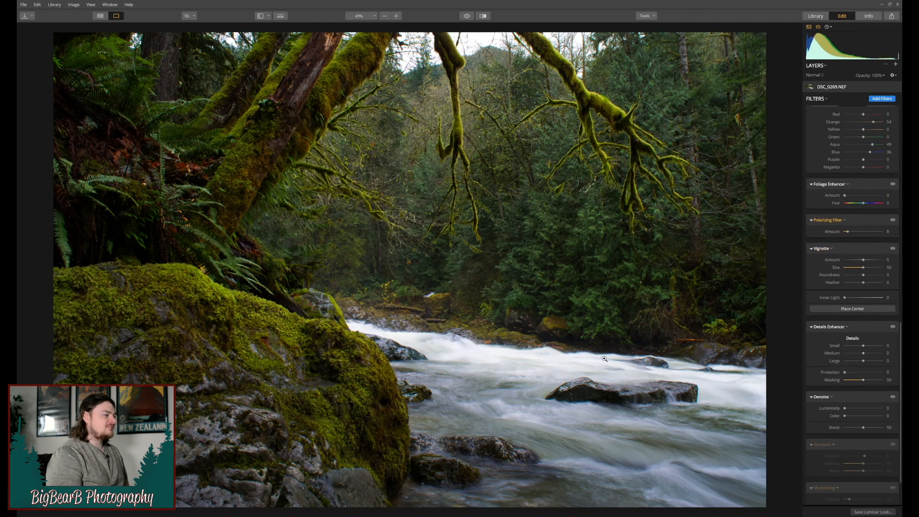
scroll(849, 278, "down", 2)
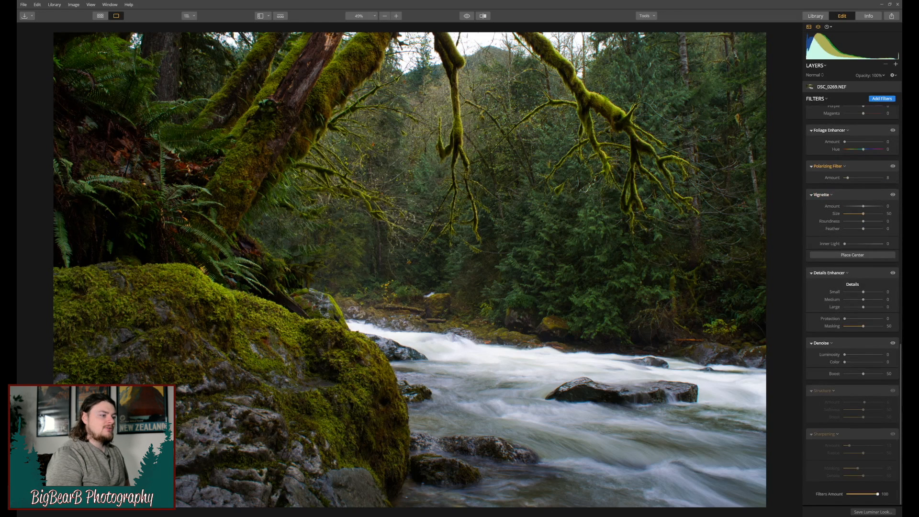
left_click(892, 390)
left_click(892, 435)
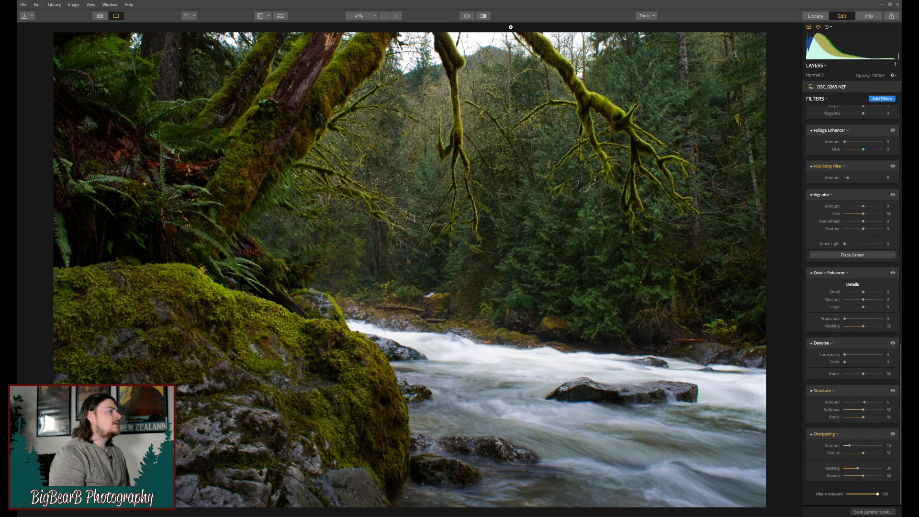
- Compare the finished river photo edit with its unedited original twice, returning to the edited version
left_click(466, 17)
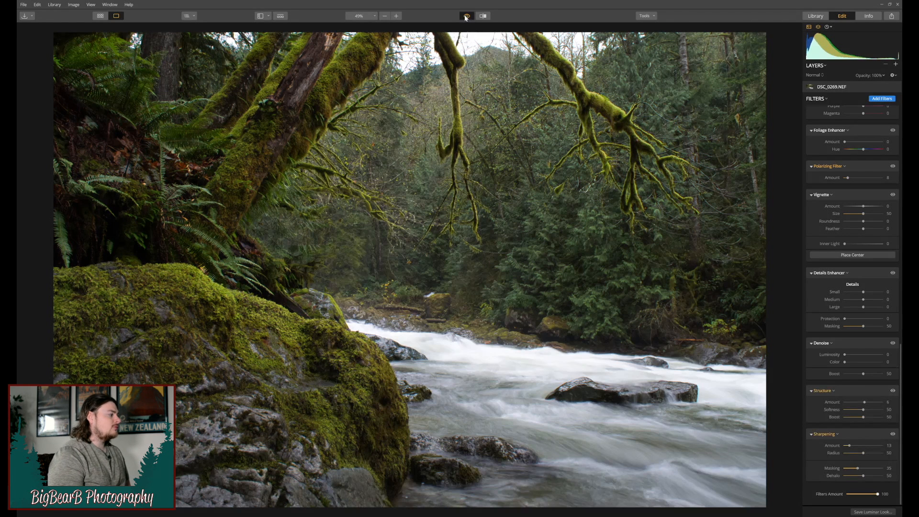
left_click(466, 16)
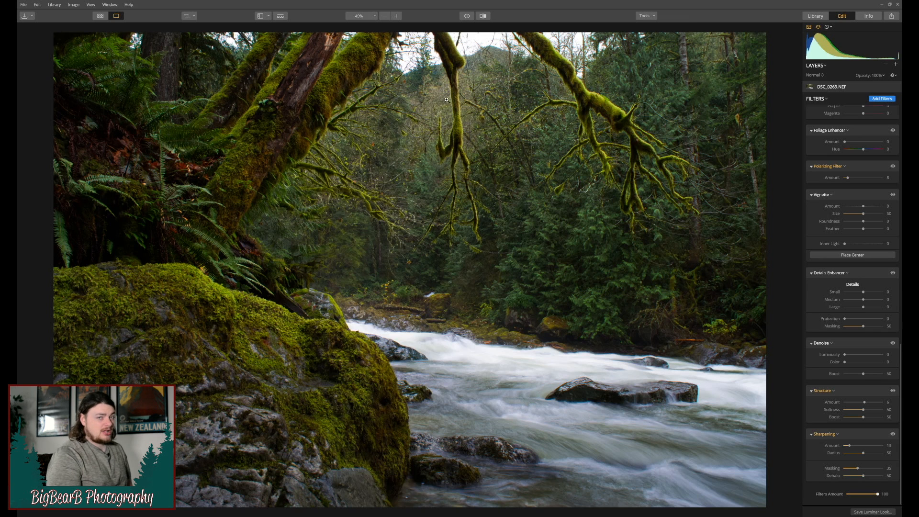
left_click(467, 16)
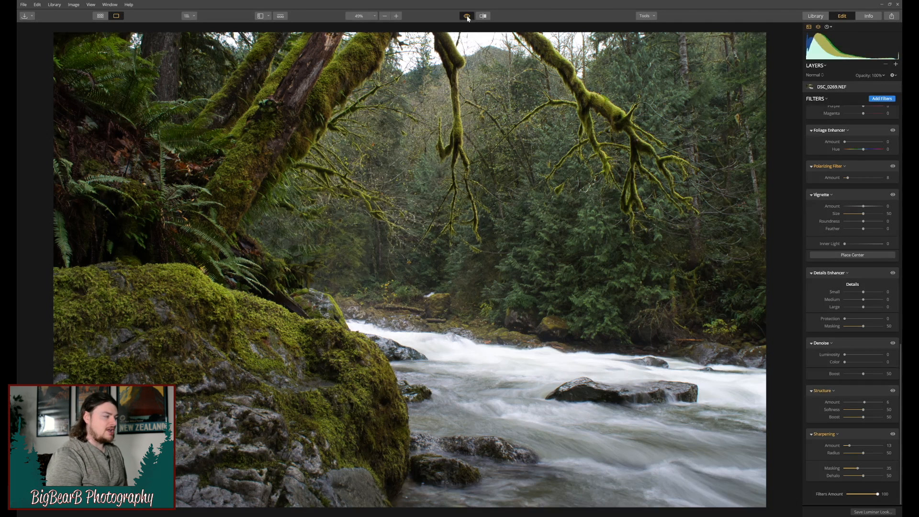
left_click(467, 17)
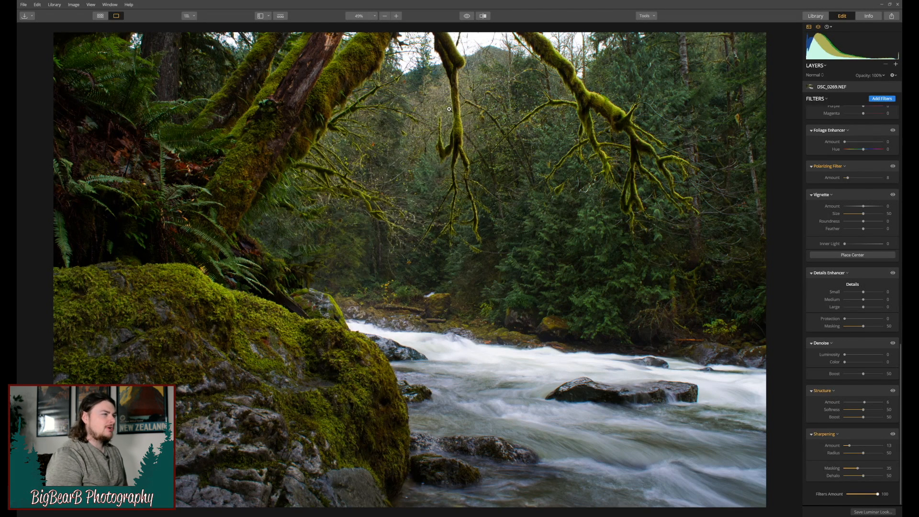
- Switch to the DSC_0271.NEF rapids photo and compare its RAW Develop adjustments with the unedited original
key("Right")
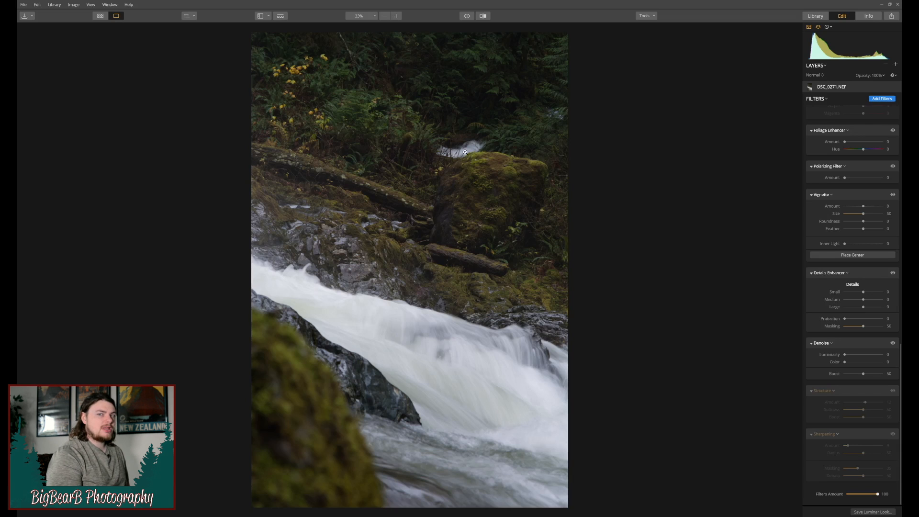
scroll(842, 206, "up", 5)
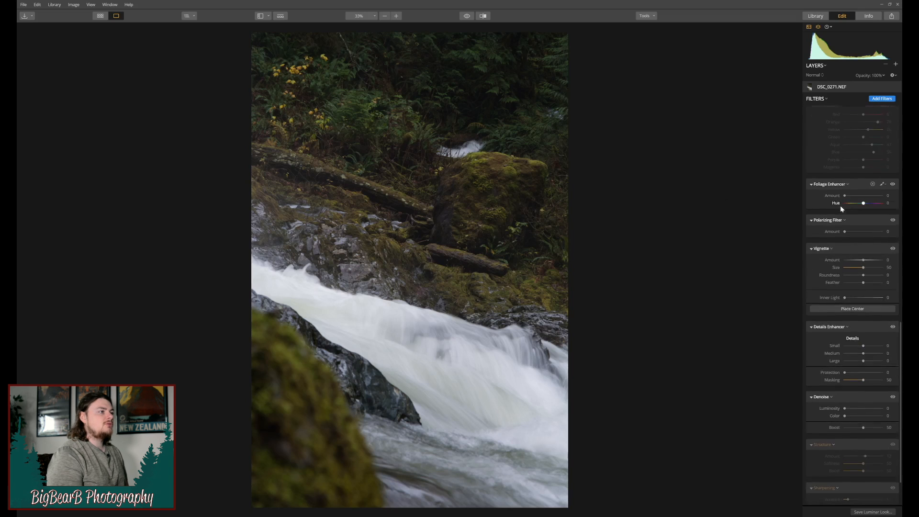
scroll(843, 203, "up", 10)
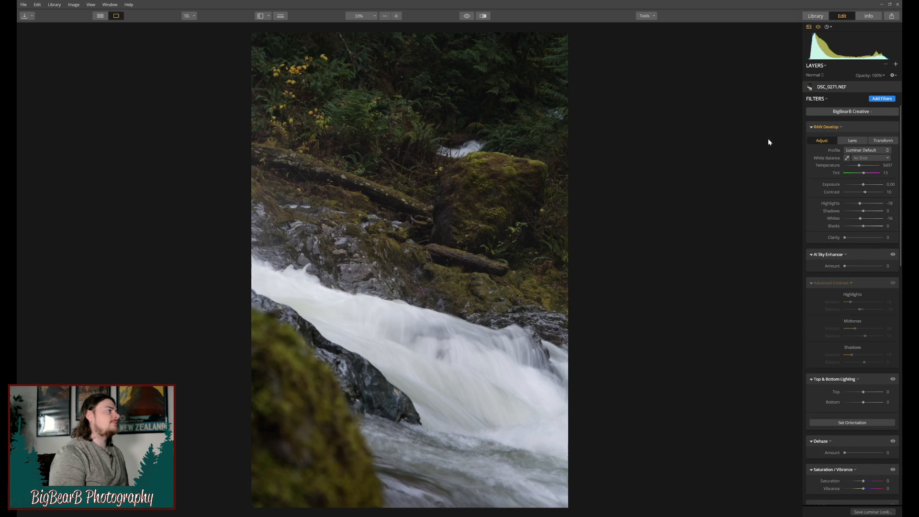
left_click(467, 17)
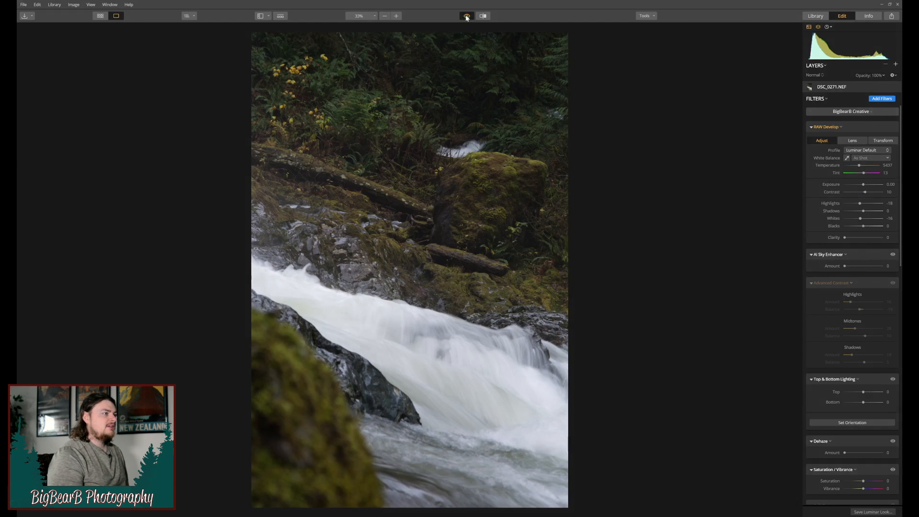
left_click(467, 17)
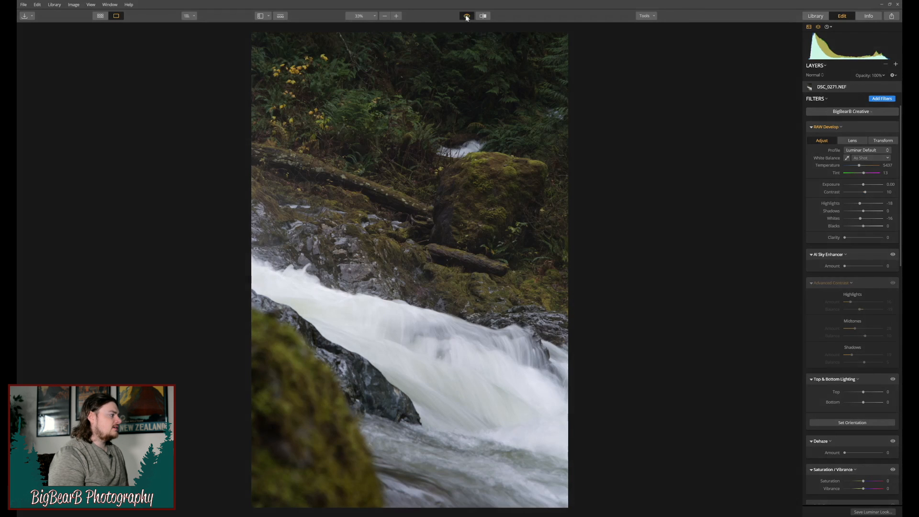
left_click(466, 16)
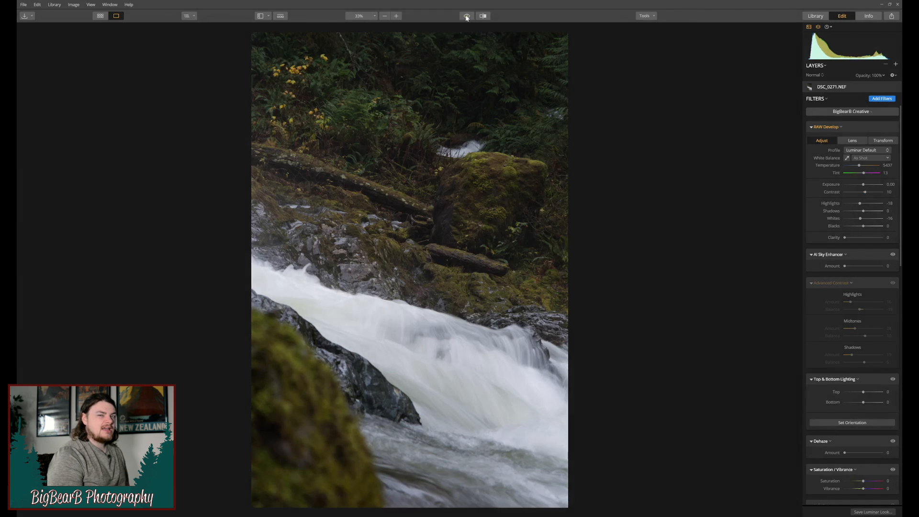
left_click(467, 17)
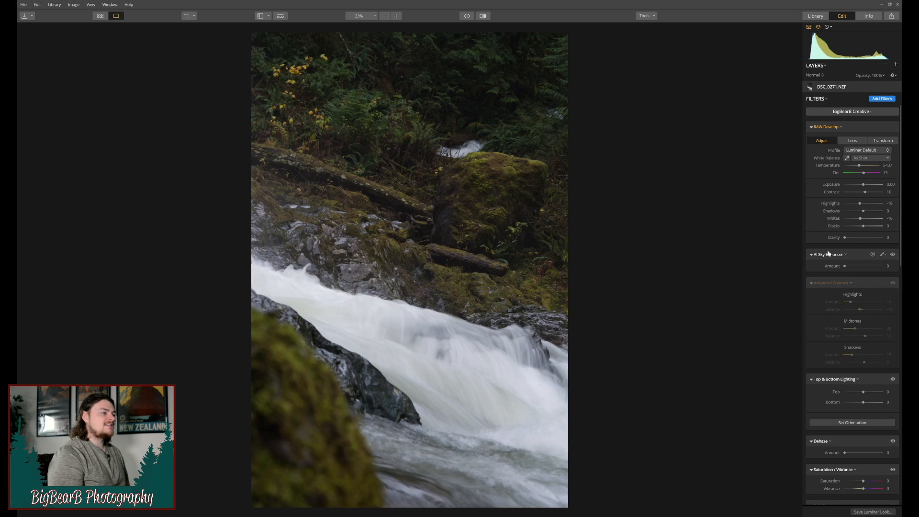
- Enable Advanced Contrast on the DSC_0271.NEF rapids photo, switching it off and back on to compare
left_click(893, 283)
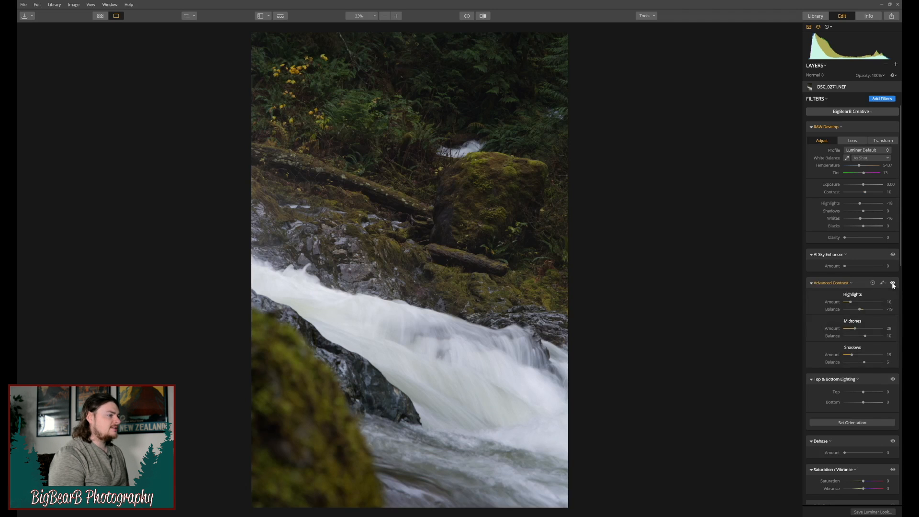
left_click(893, 282)
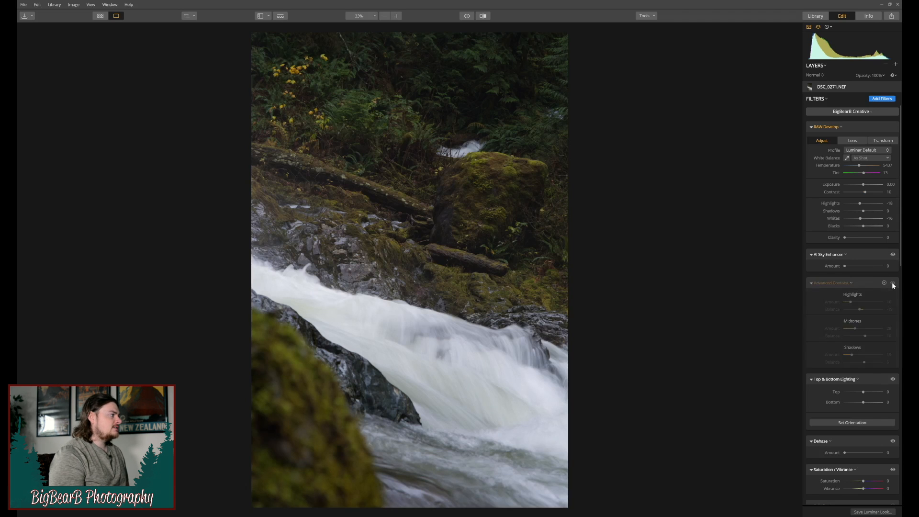
left_click(893, 283)
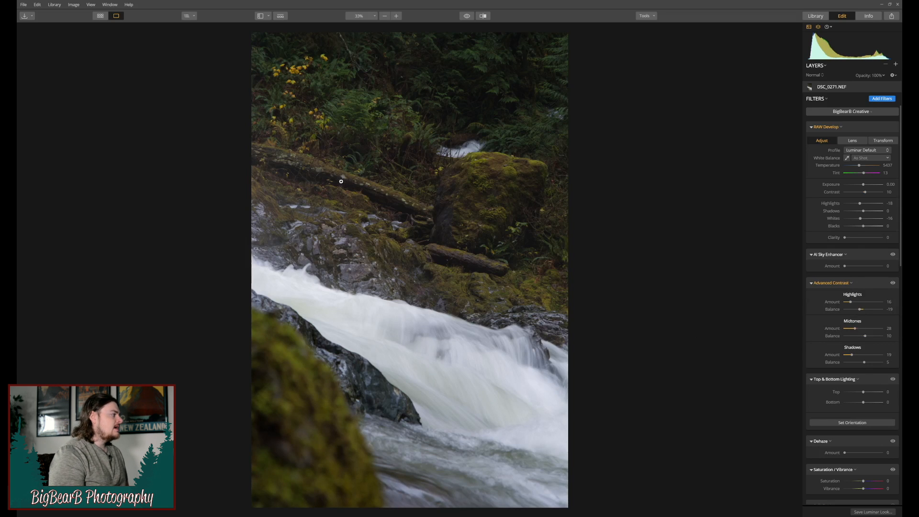
left_click(892, 283)
left_click(893, 283)
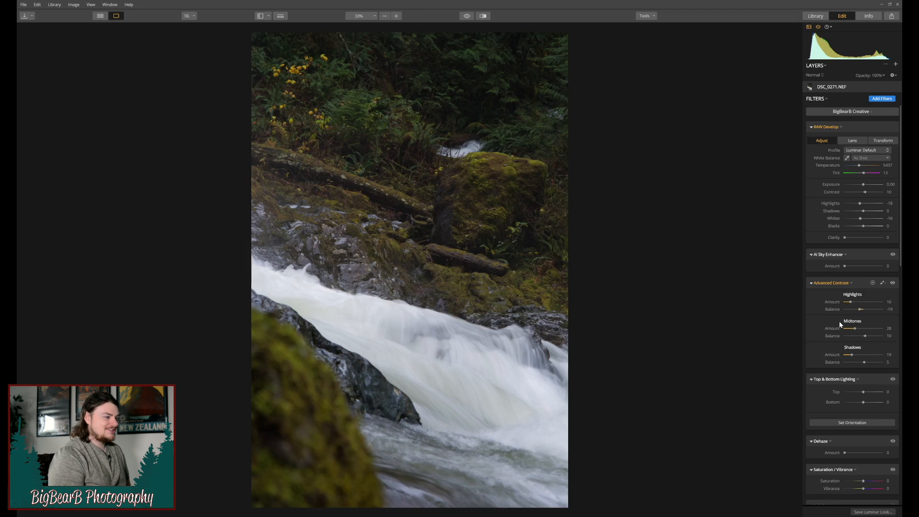
- Enable Split Toning on the rapids photo, comparing the highlight and shadow tints with and without it
scroll(840, 320, "down", 3)
scroll(839, 324, "down", 6)
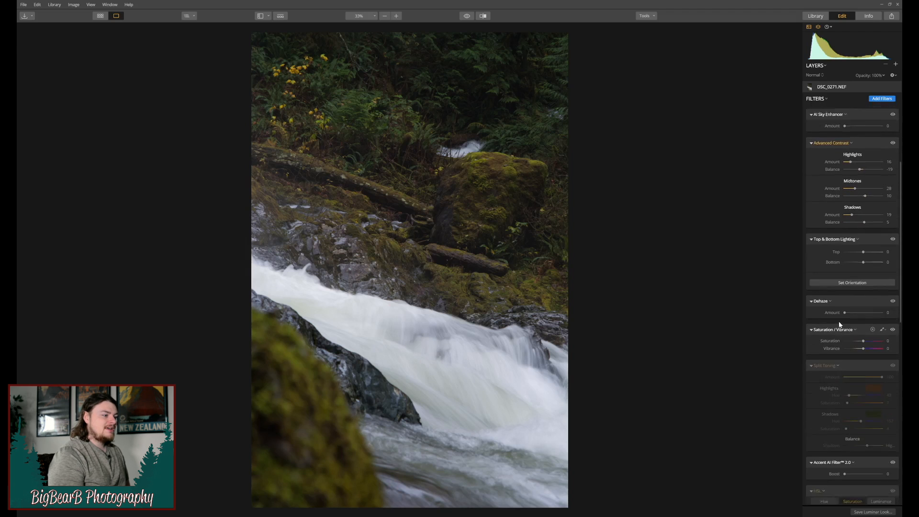
scroll(838, 323, "down", 2)
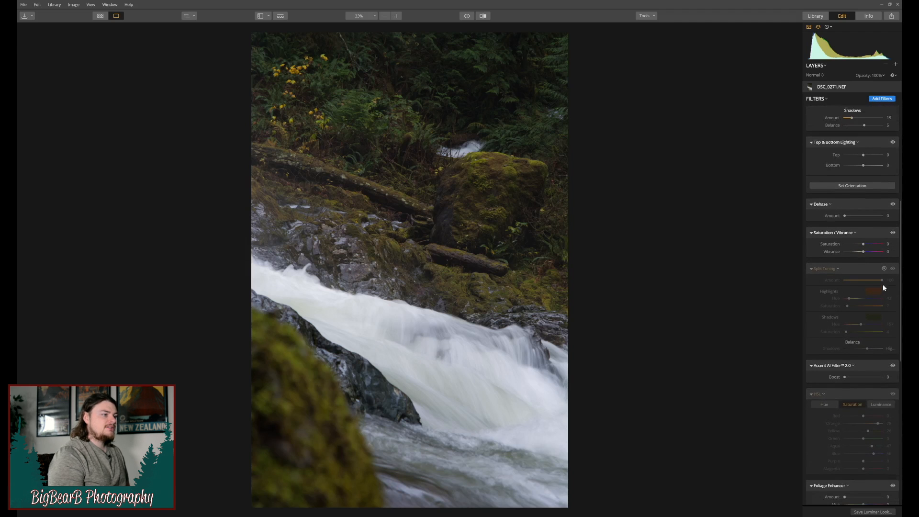
left_click(893, 269)
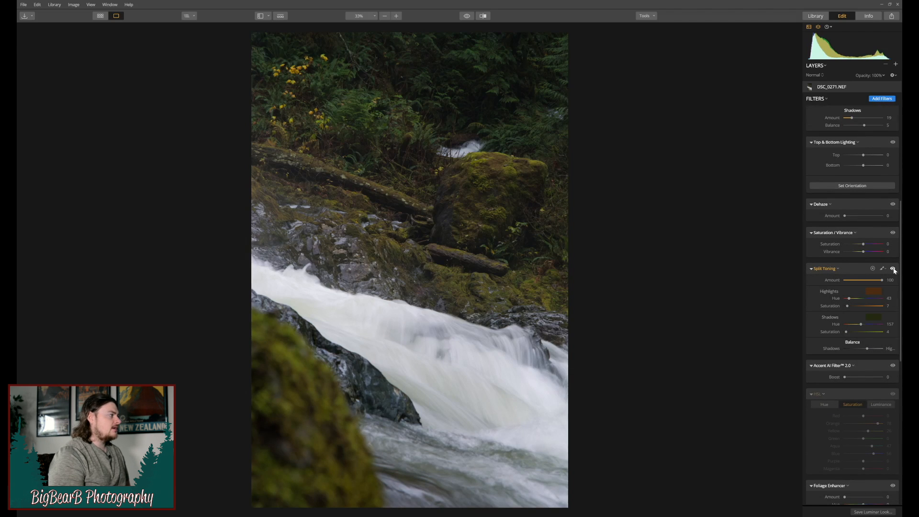
left_click(893, 269)
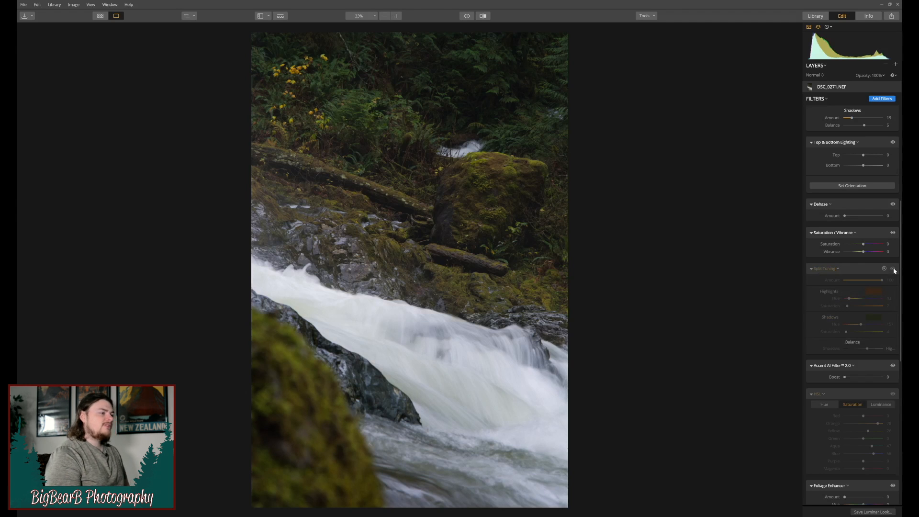
left_click(893, 269)
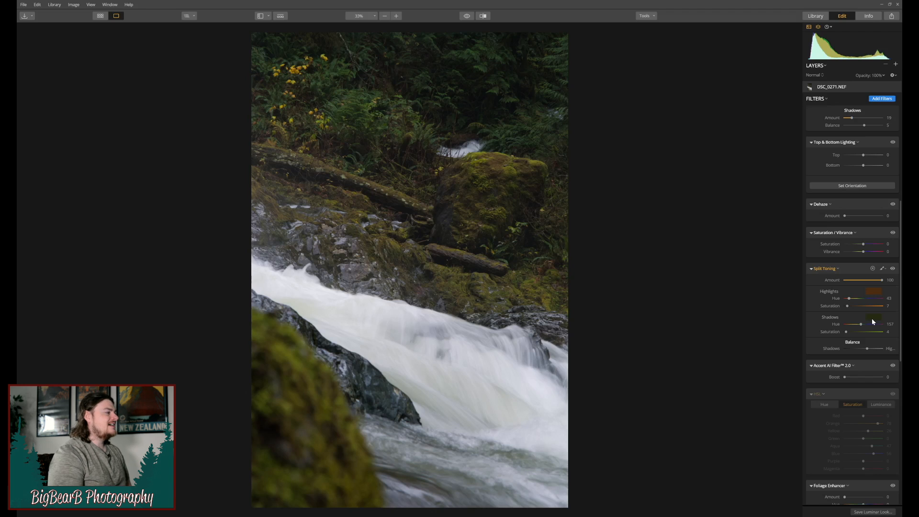
- Enable the HSL filter with its orange, yellow, aqua and blue saturation adjustments on the rapids photo
scroll(874, 317, "down", 4)
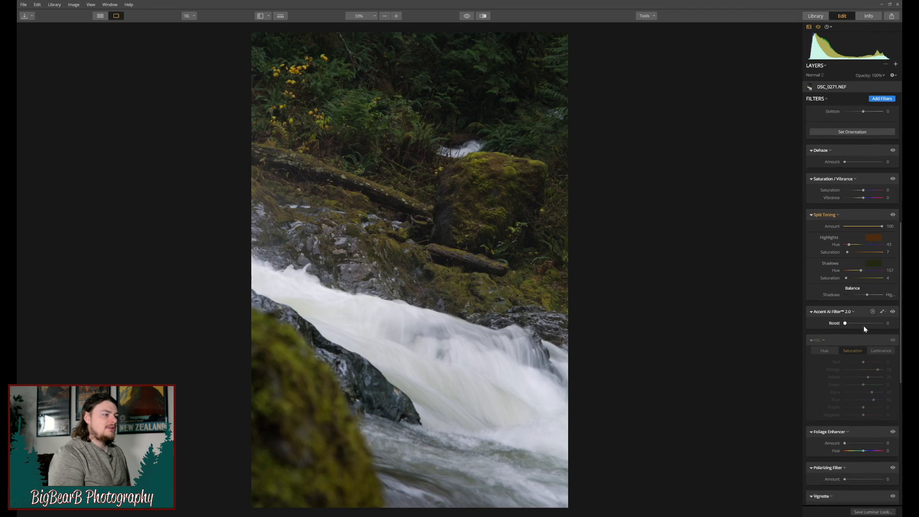
left_click(893, 309)
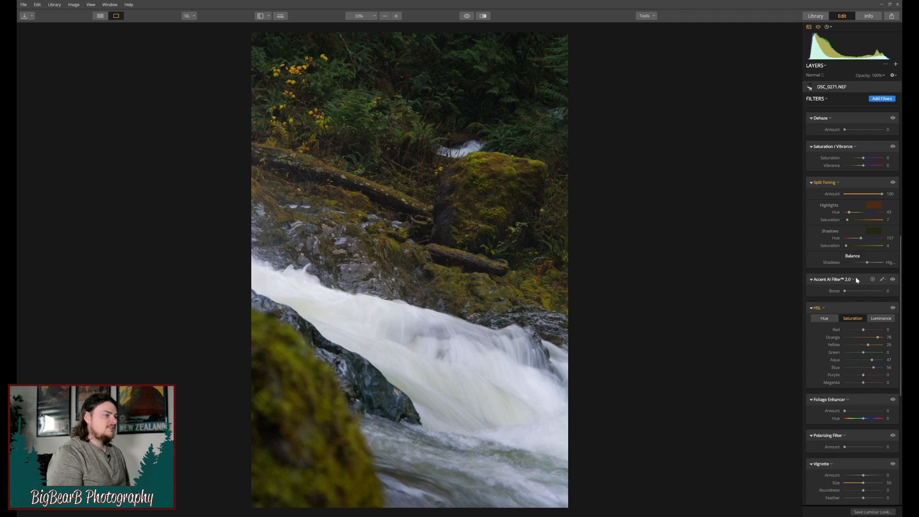
- Compare the rapids photo with and without its HSL saturation adjustments, leaving the filter enabled
left_click(892, 308)
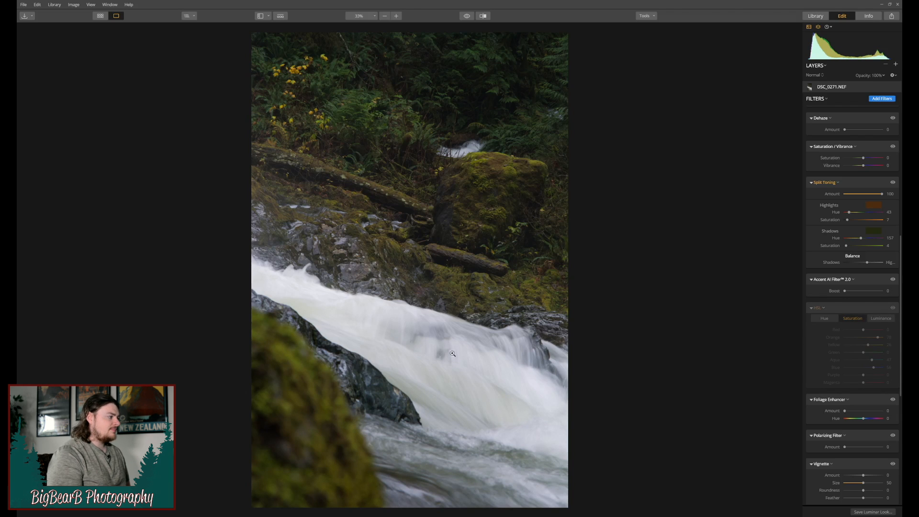
left_click(892, 308)
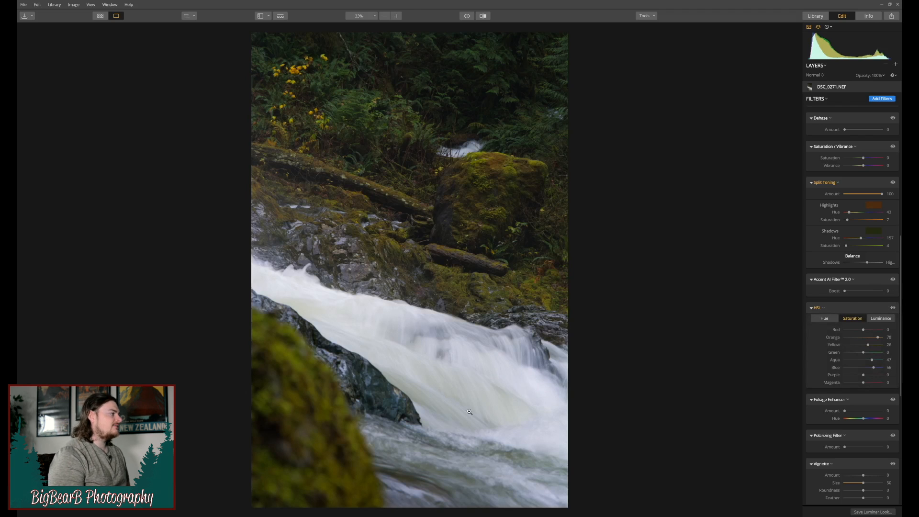
- Enable the Structure and Sharpening filters on the DSC_0271.NEF rapids photo
scroll(865, 393, "down", 5)
scroll(866, 394, "down", 3)
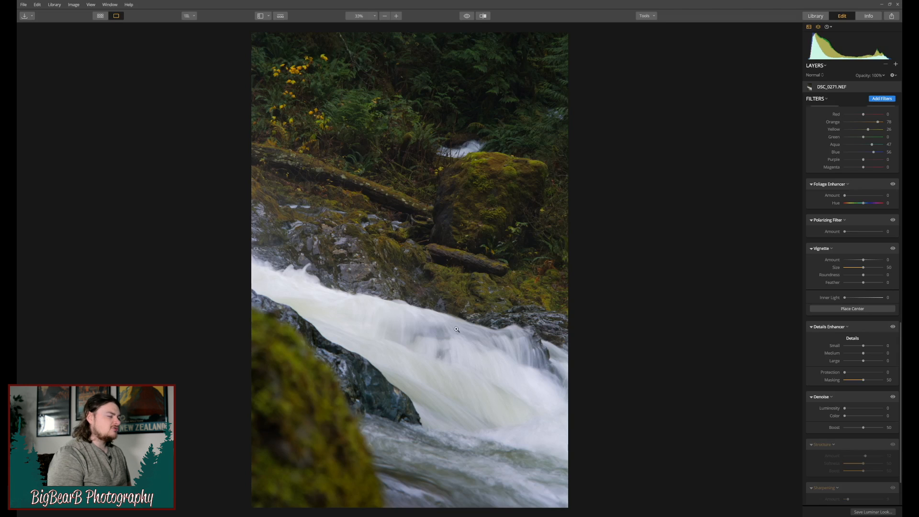
scroll(828, 337, "down", 3)
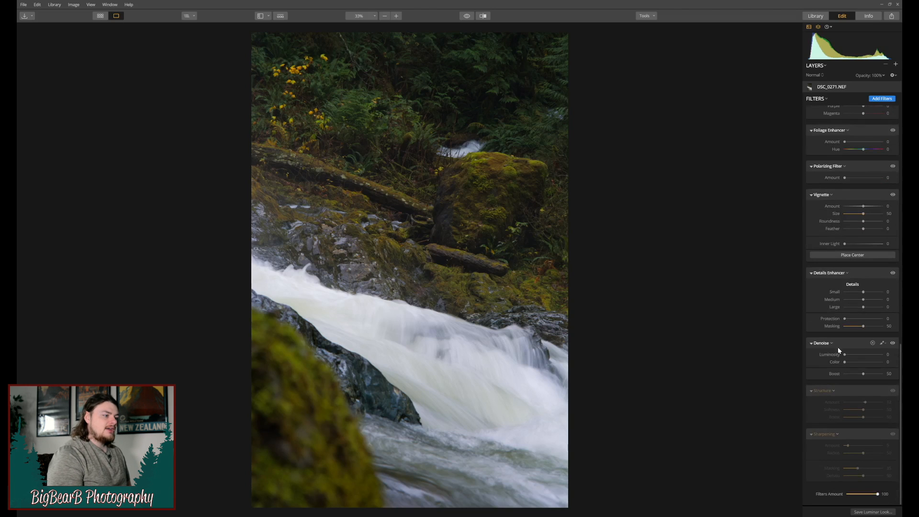
left_click(893, 391)
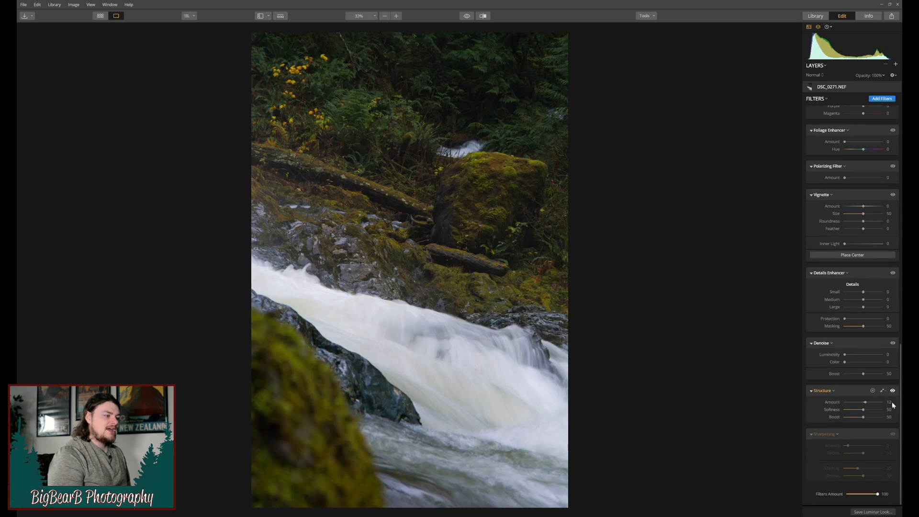
left_click(893, 434)
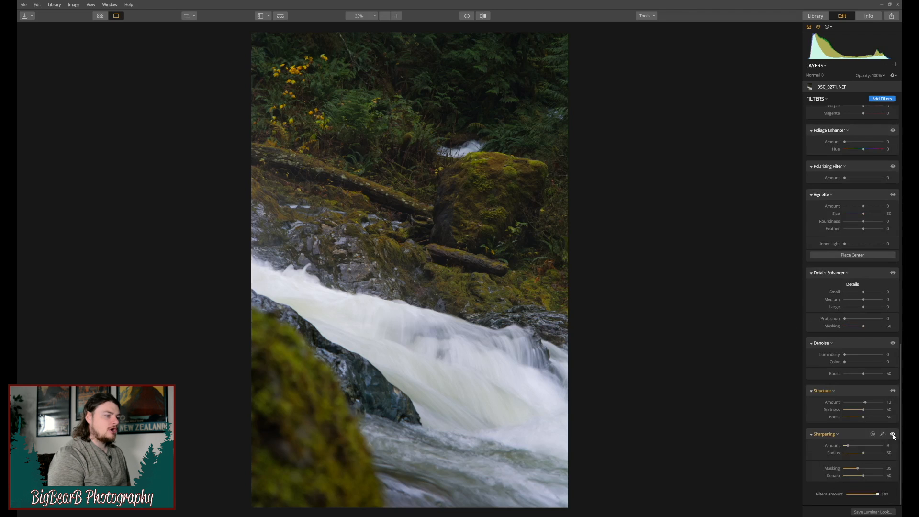
- Compare the fully edited rapids photo with its unedited original twice, returning to the edited version
left_click(468, 17)
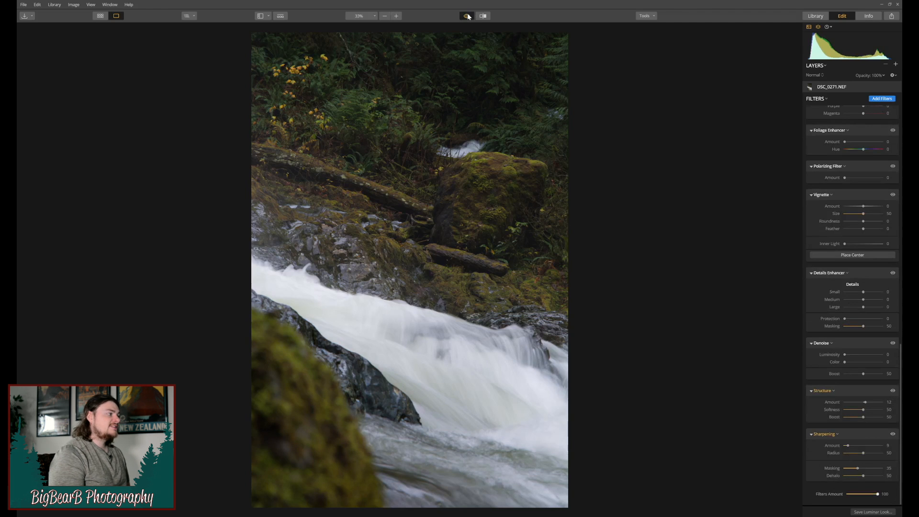
left_click(468, 16)
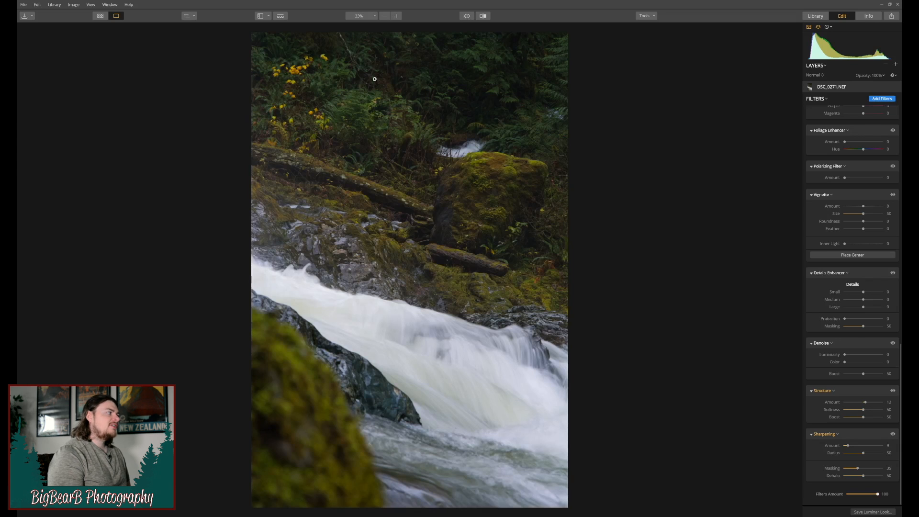
left_click(467, 17)
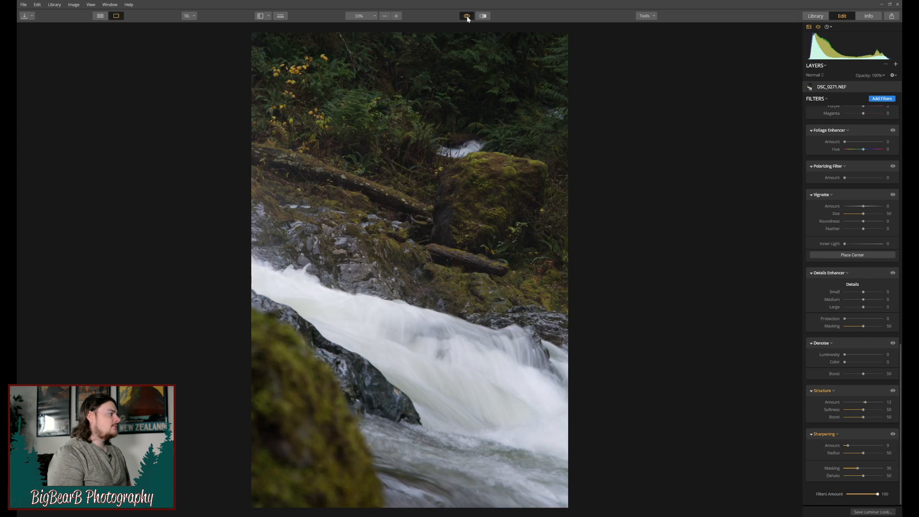
left_click(468, 18)
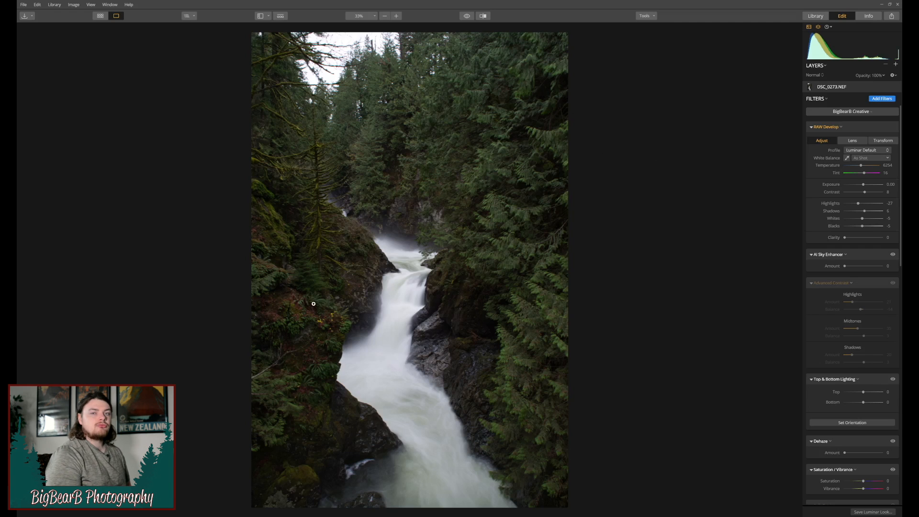
- Compare the RAW Develop adjustments of the DSC_0273.NEF waterfall photo with the unedited original several times
left_click(467, 16)
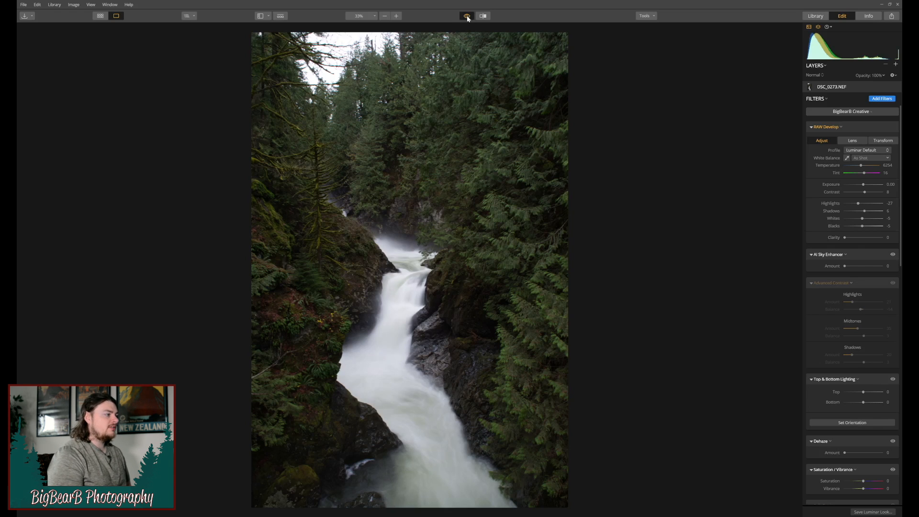
left_click(467, 16)
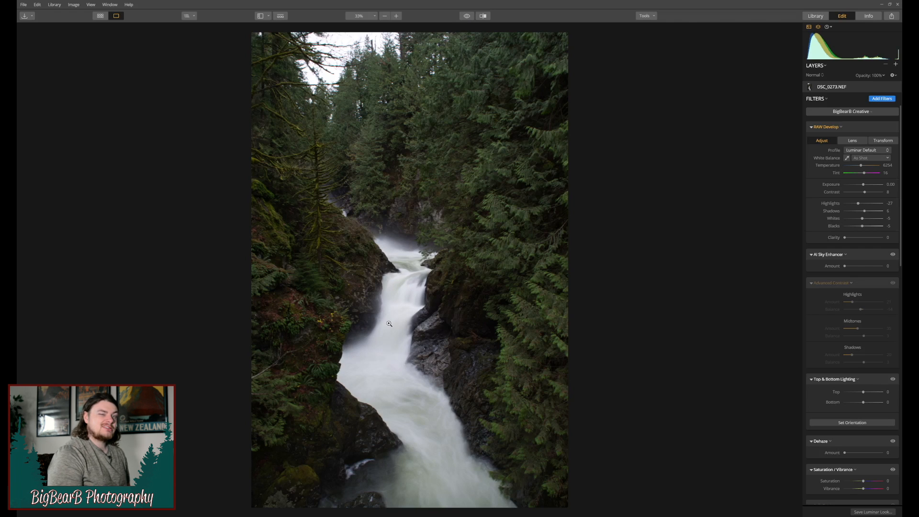
left_click(467, 17)
left_click(467, 17)
left_click(467, 17)
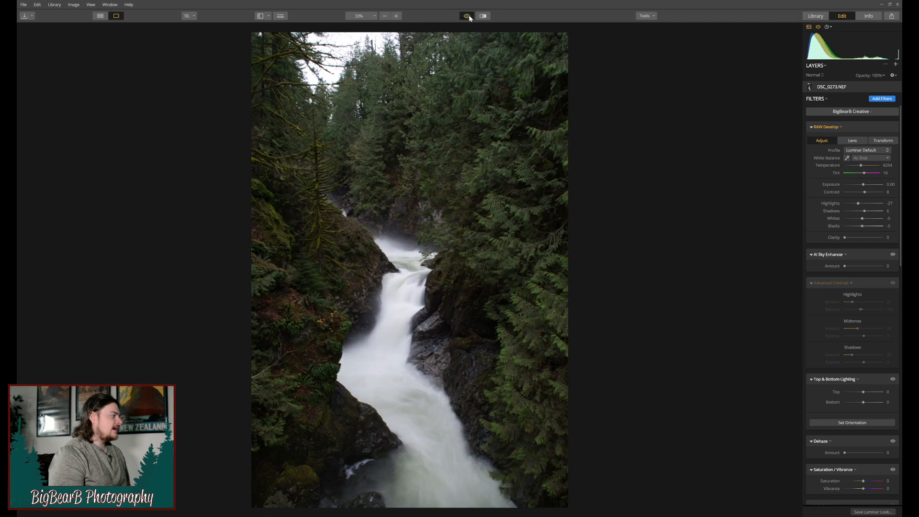
left_click(468, 17)
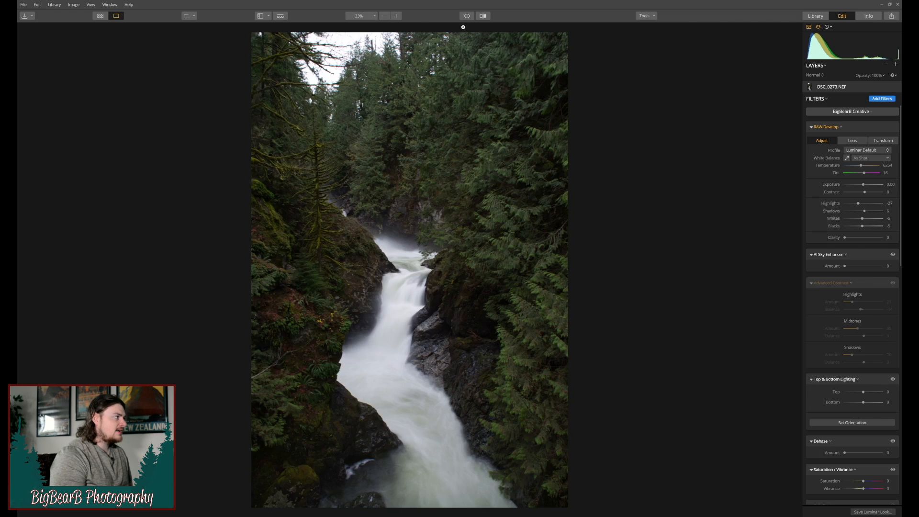
left_click(469, 17)
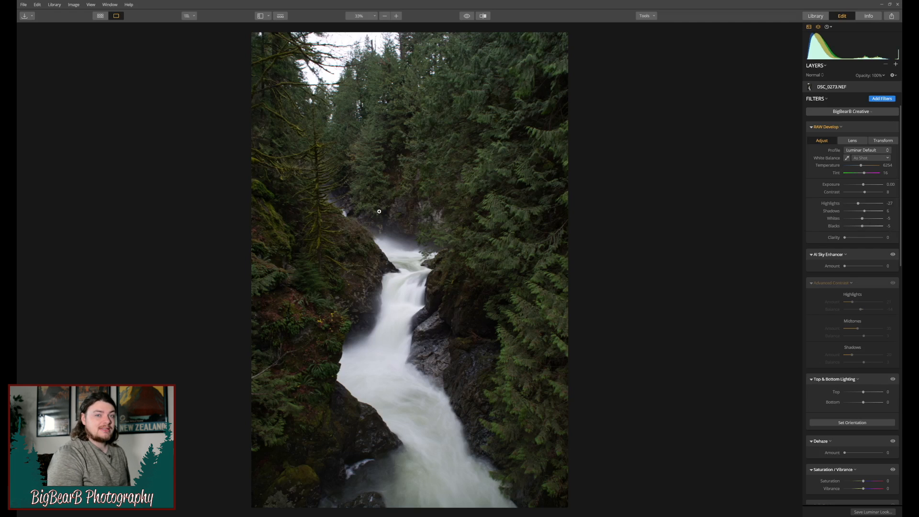
- Enable Advanced Contrast on the DSC_0273.NEF waterfall photo, switching it off and back on to compare its effect
scroll(863, 255, "down", 2)
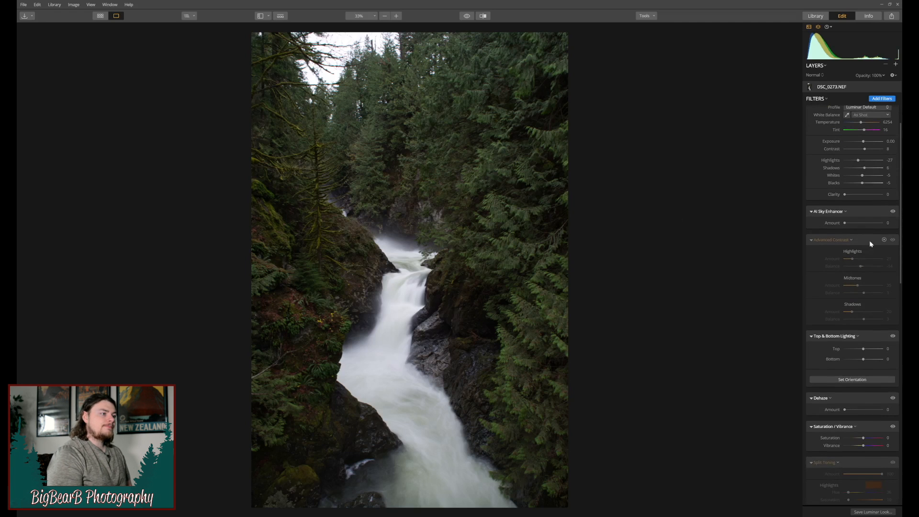
left_click(891, 241)
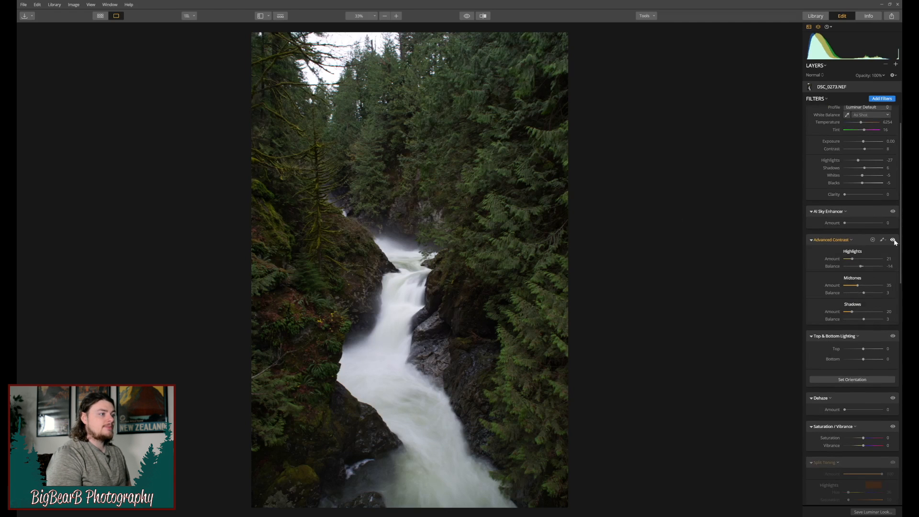
left_click(892, 240)
left_click(893, 240)
left_click(893, 240)
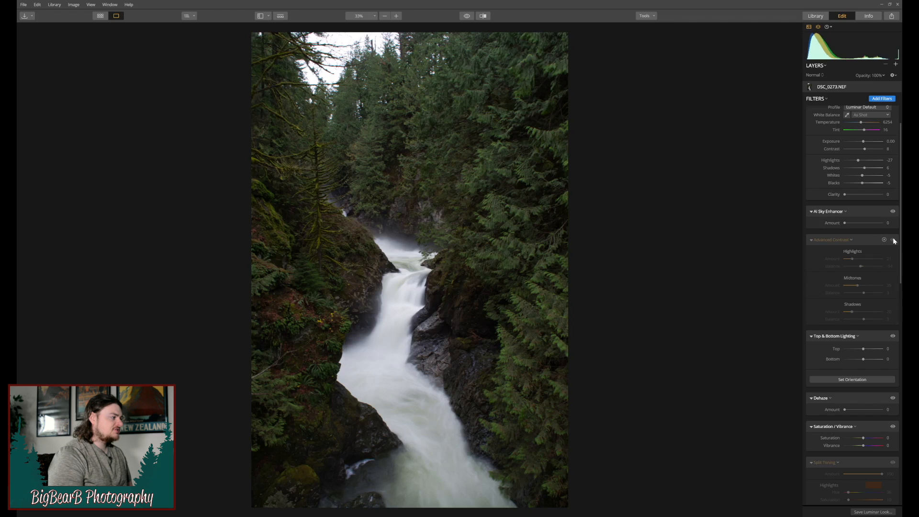
left_click(893, 240)
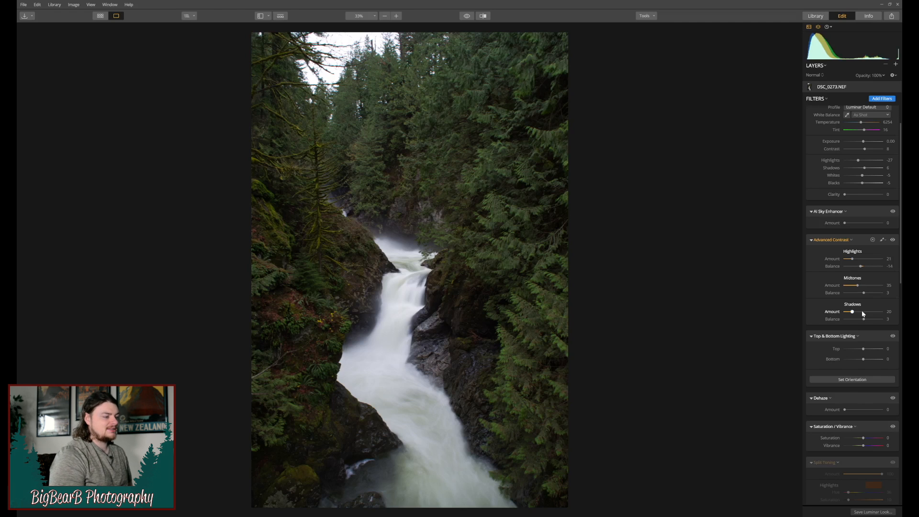
- Enable Split Toning with its highlight and shadow tints on the DSC_0273.NEF waterfall photo
scroll(843, 302, "down", 3)
scroll(843, 307, "down", 3)
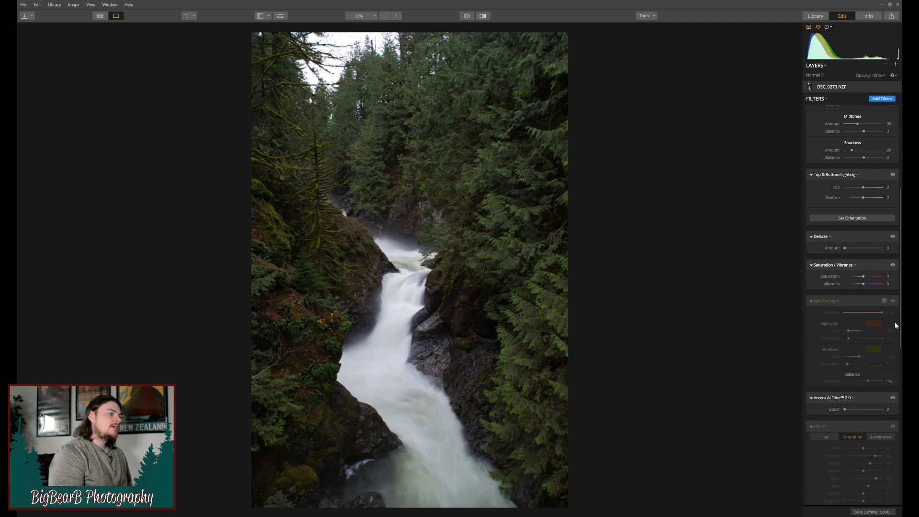
left_click(893, 302)
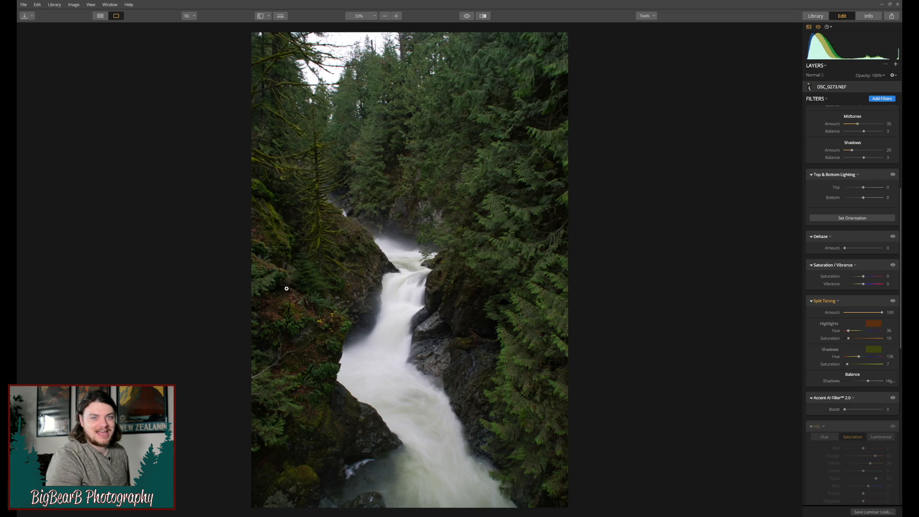
- Enable the HSL filter with its orange, yellow, aqua and blue saturation adjustments on DSC_0273.NEF, comparing the colors with and without it
scroll(869, 372, "down", 5)
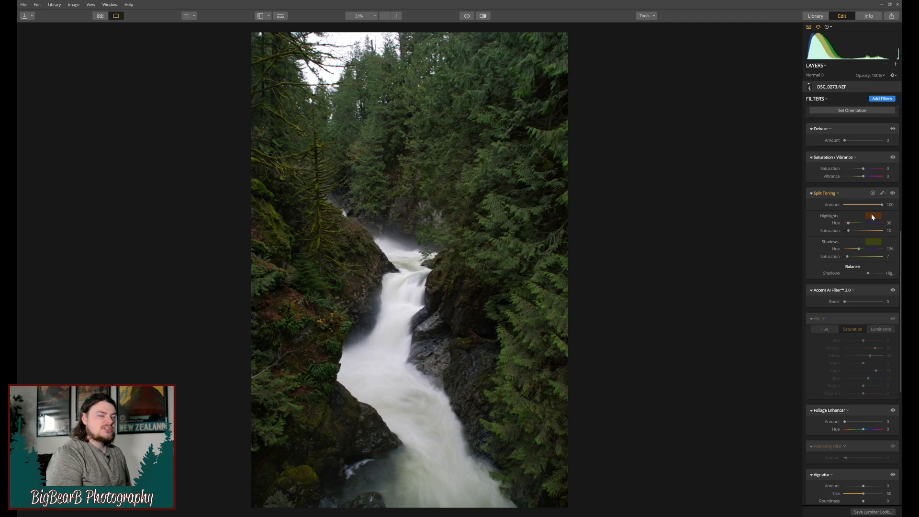
left_click(893, 319)
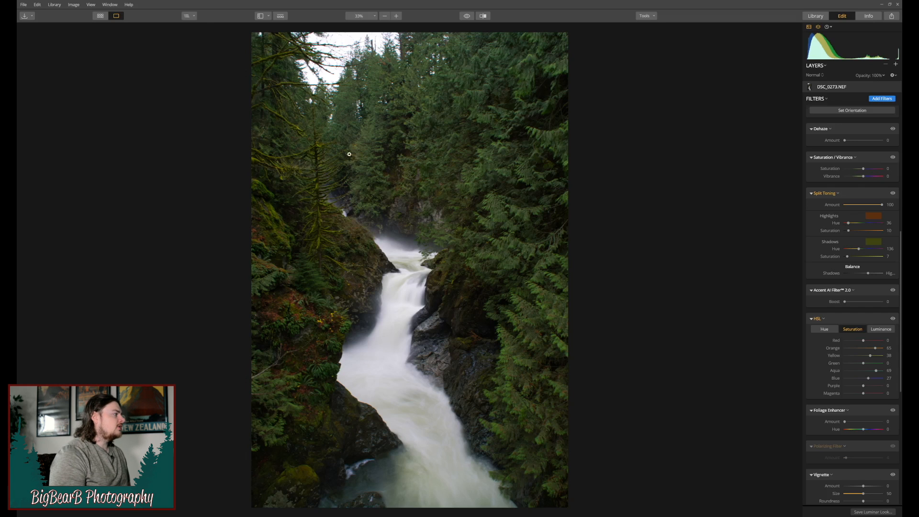
left_click(893, 319)
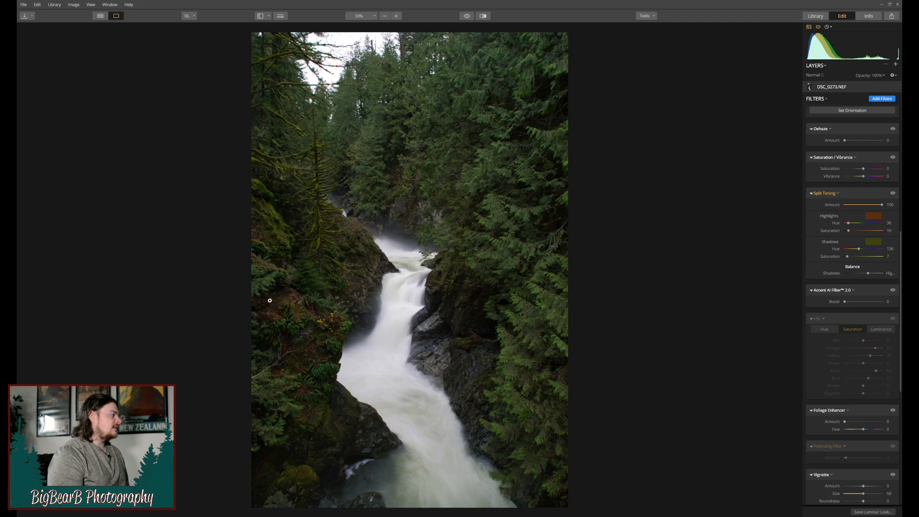
left_click(892, 319)
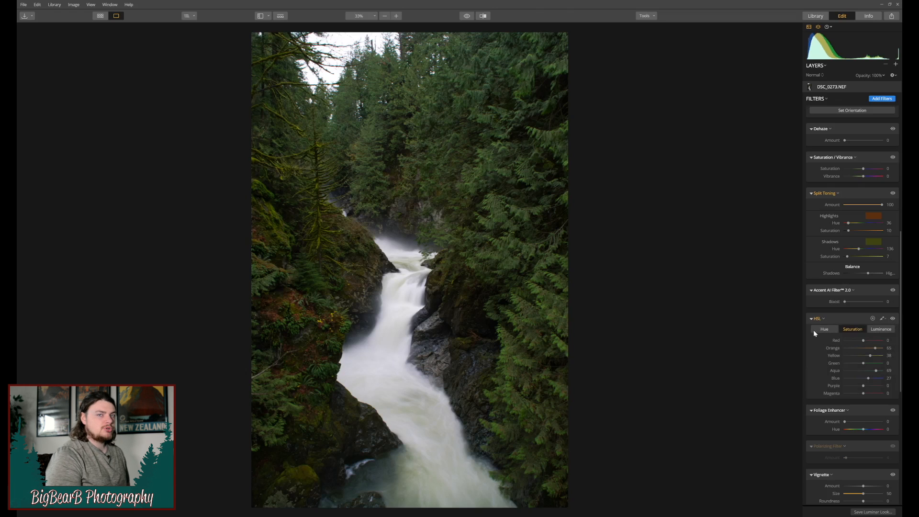
- Enable the Polarizing Filter on the DSC_0273.NEF waterfall photo and look over the neighboring filters
scroll(831, 352, "down", 3)
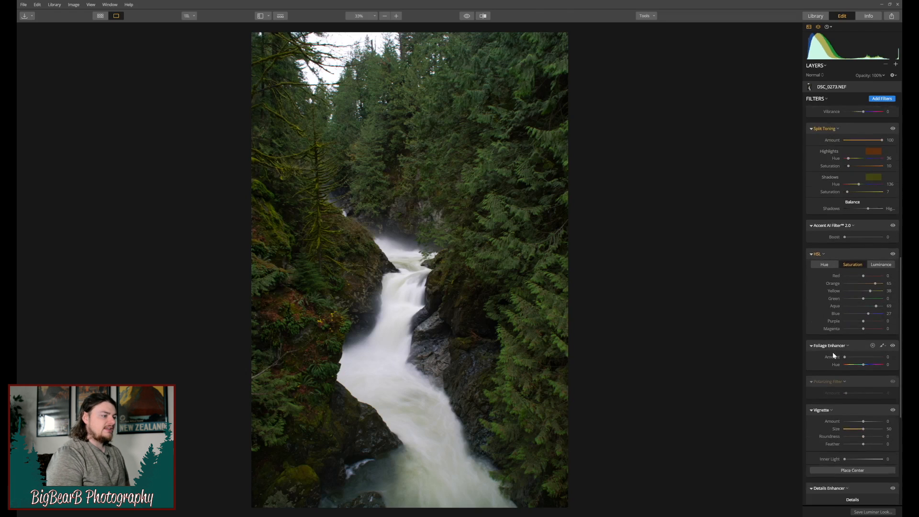
left_click(893, 350)
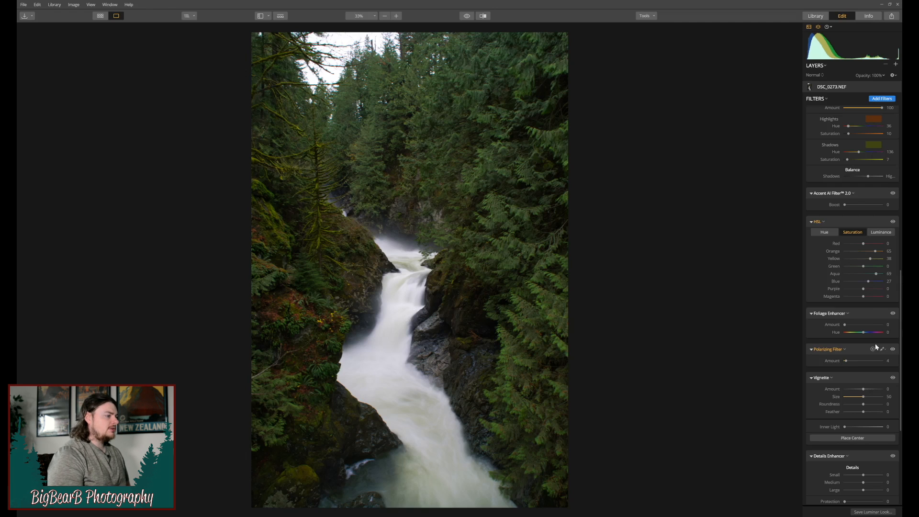
scroll(855, 377, "down", 8)
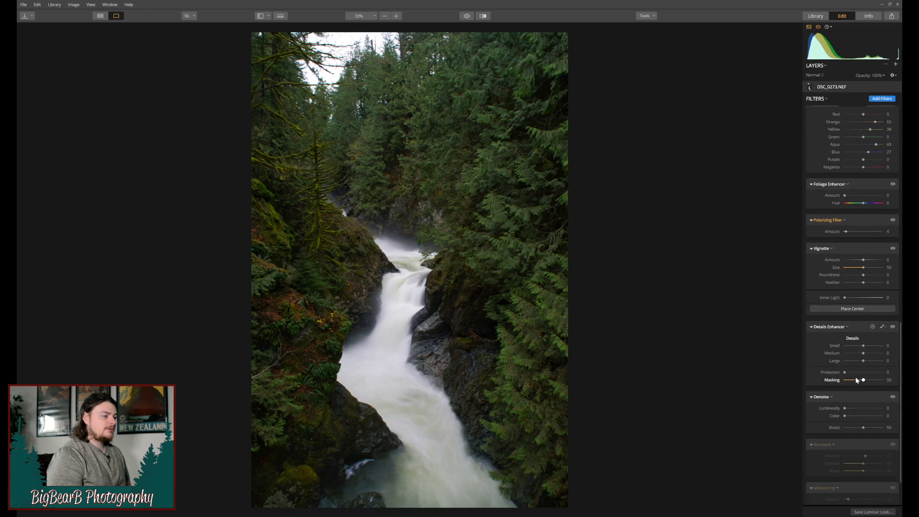
scroll(854, 377, "up", 5)
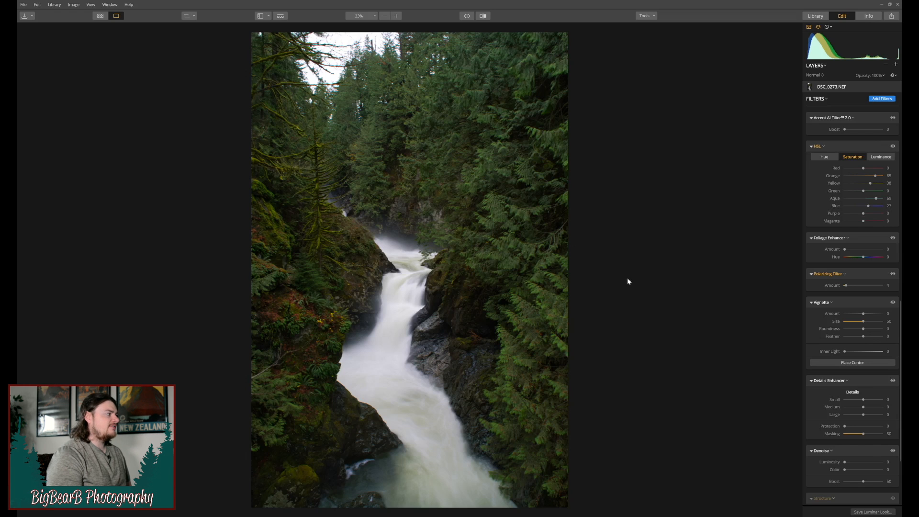
- Enable Structure and Sharpening on the DSC_0273.NEF waterfall photo and compare the finished edit with the unedited original
scroll(863, 454, "down", 5)
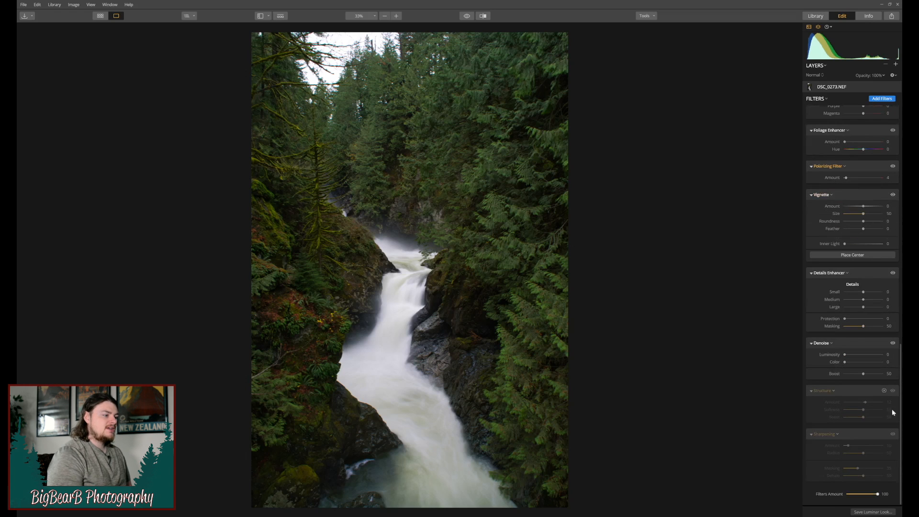
left_click(892, 391)
left_click(892, 434)
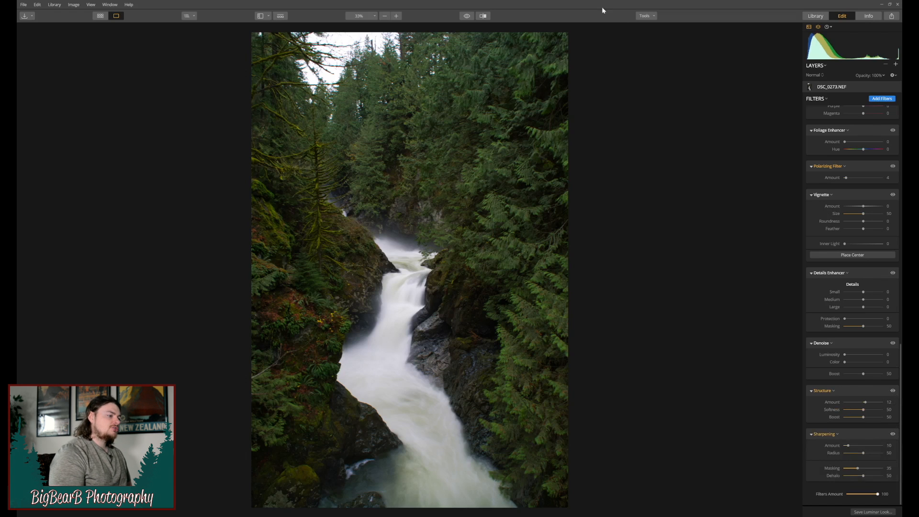
left_click(467, 17)
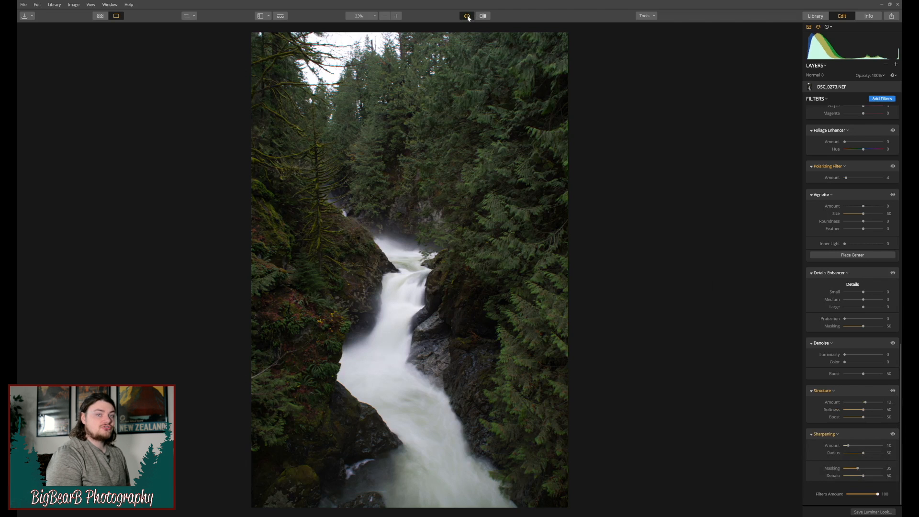
left_click(468, 17)
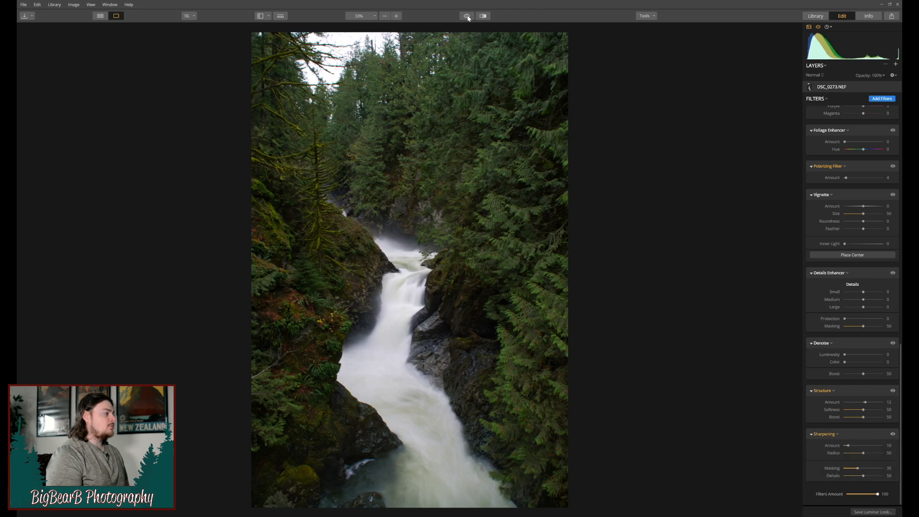